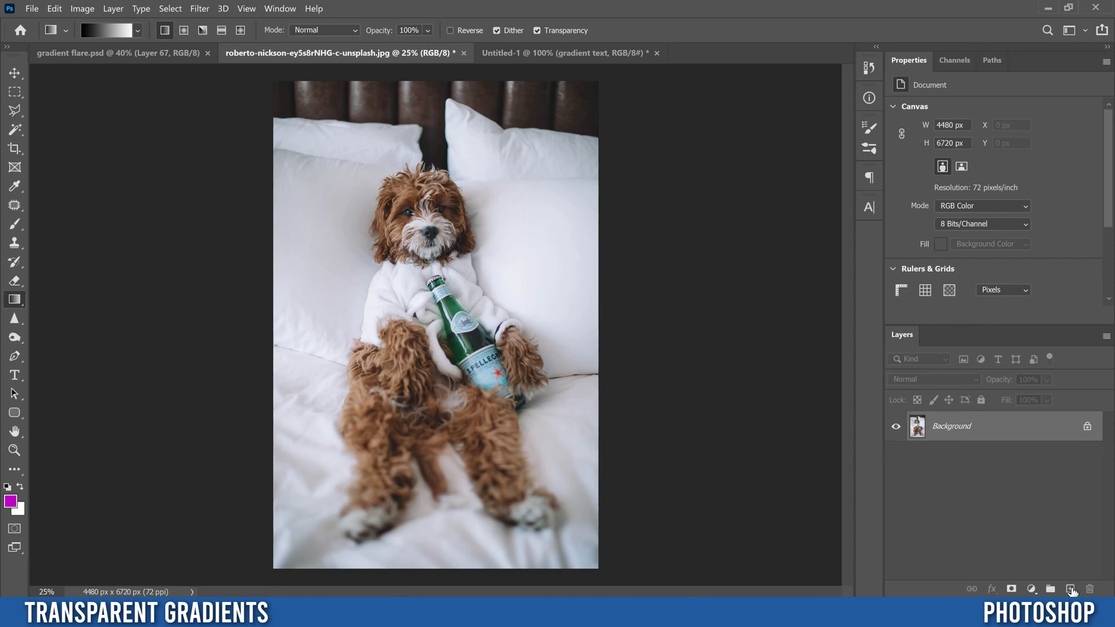
Create a new layer and draw a magenta foreground-to-transparent linear gradient from the photo's bottom edge up to the dog's chest
{"action": "left_click", "coordinate": [1071, 589]}
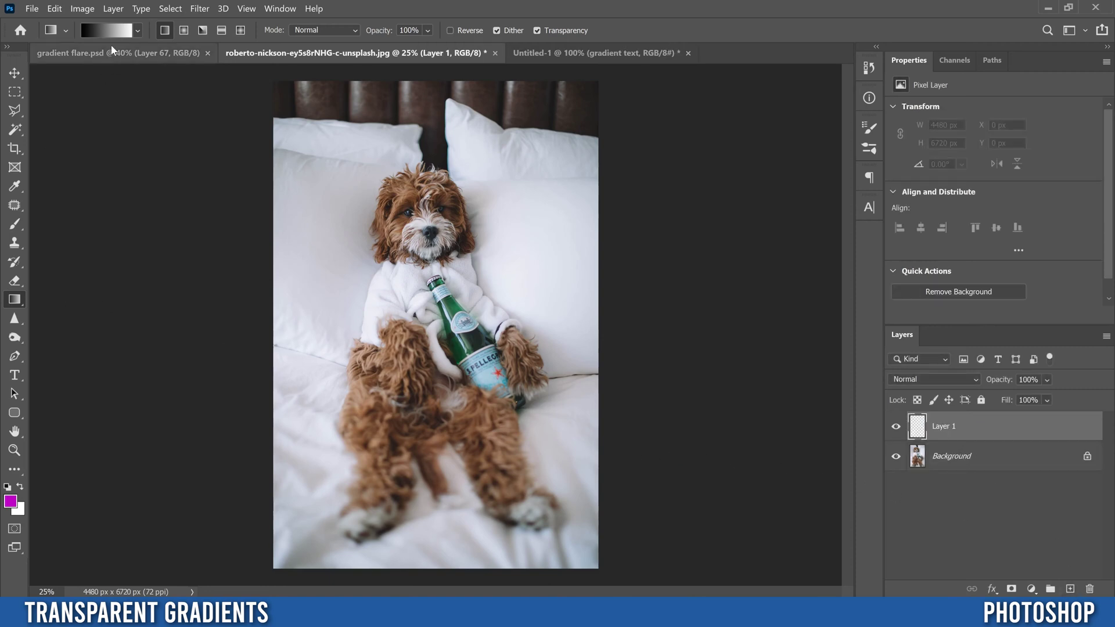
{"action": "left_click", "coordinate": [136, 30]}
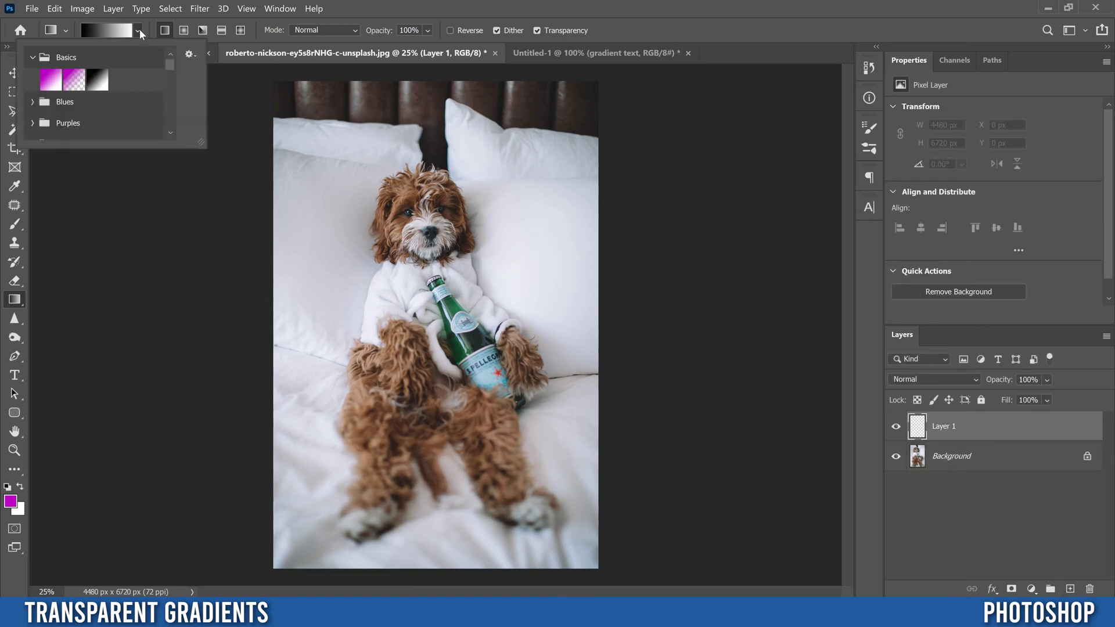
{"action": "left_click", "coordinate": [70, 77]}
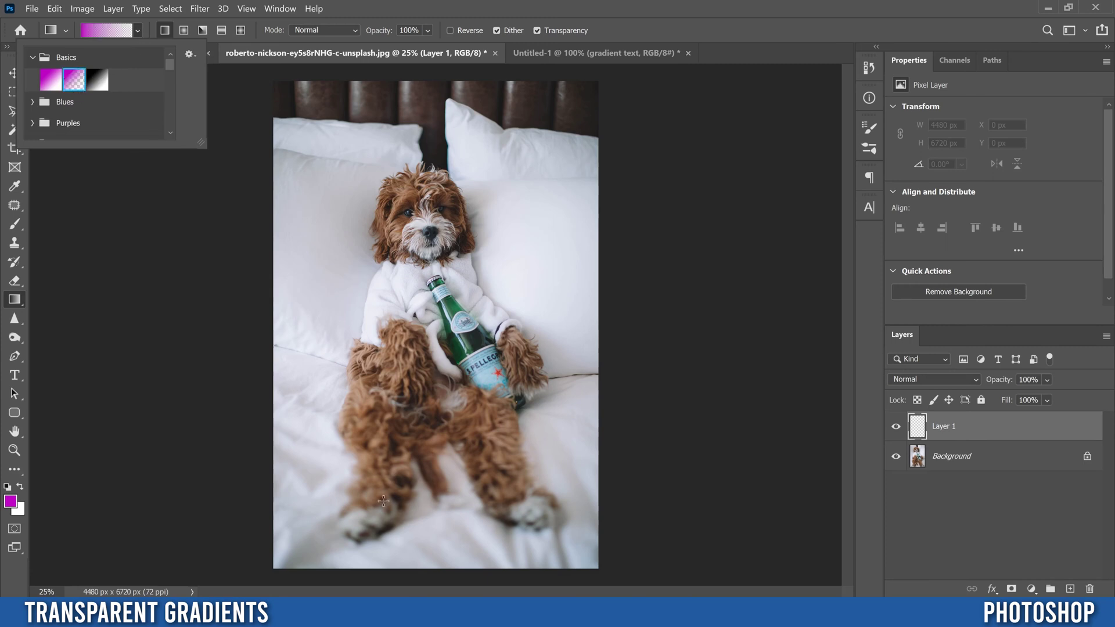
{"action": "left_click", "coordinate": [434, 574]}
{"action": "left_click_drag", "start_coordinate": [434, 574], "coordinate": [434, 280]}
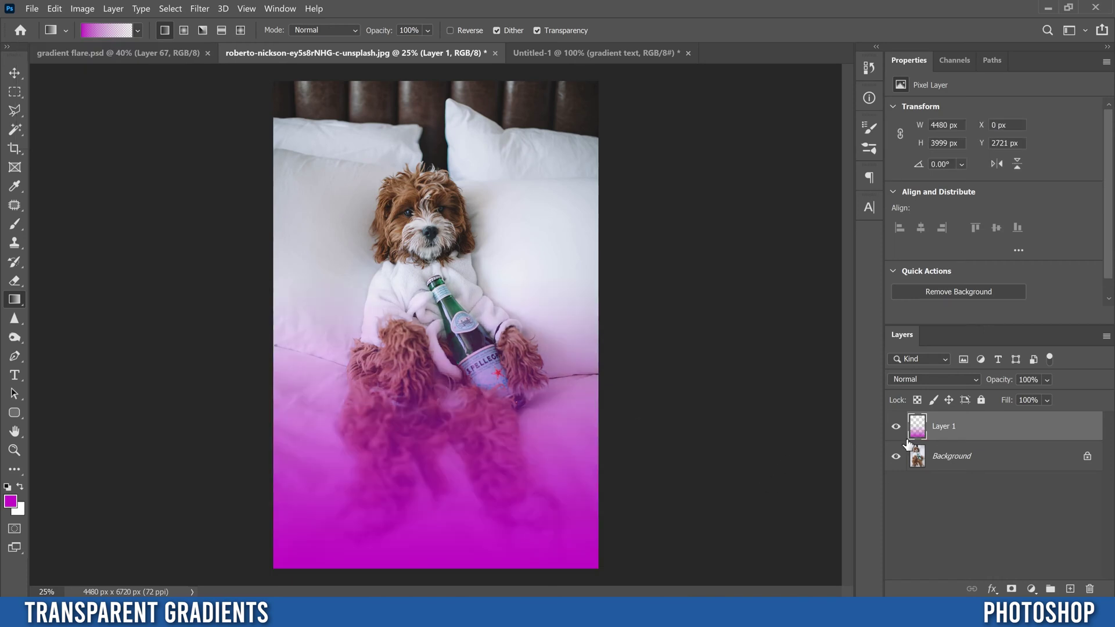
Delete the gradient layer above the background photo
{"action": "left_click", "coordinate": [1093, 590]}
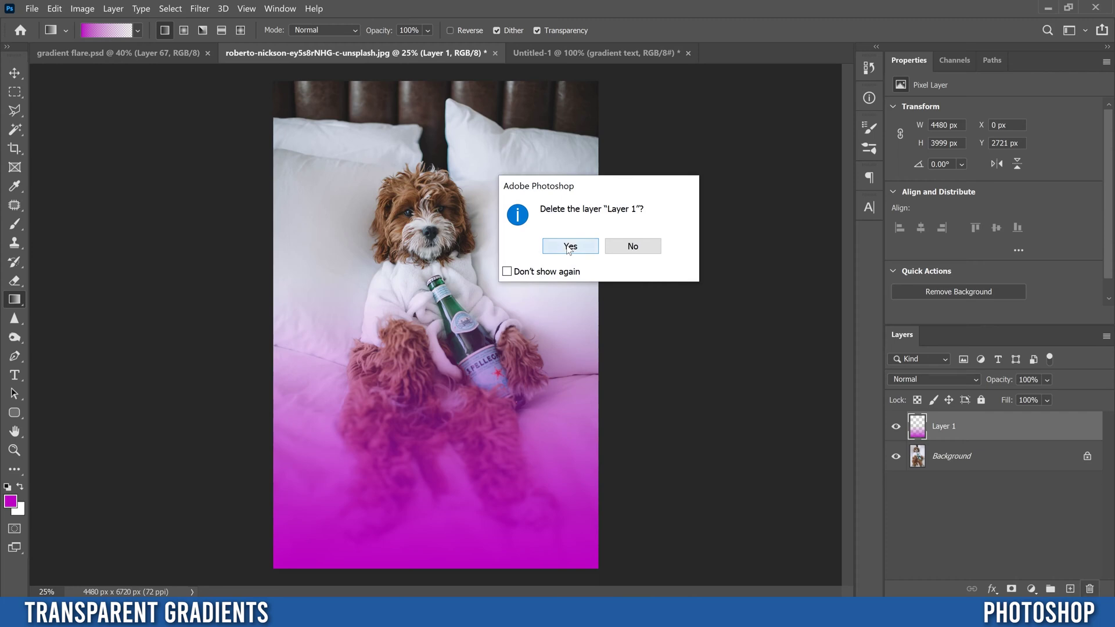
{"action": "left_click", "coordinate": [593, 254]}
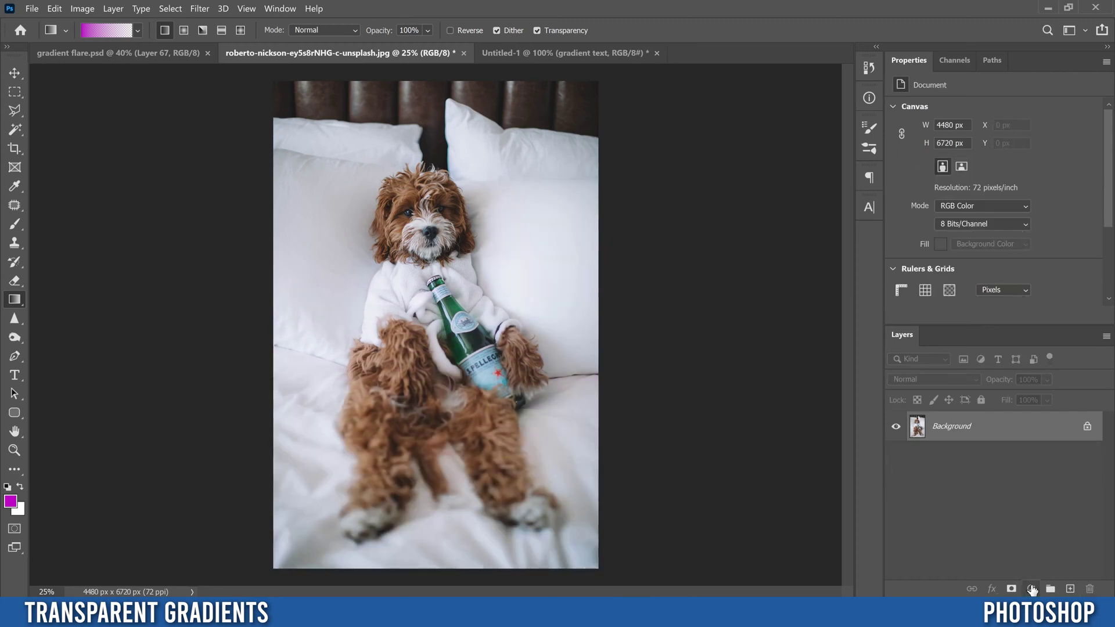
Set the foreground colour to blue 008bbe and add a Gradient Fill layer above the photo
{"action": "left_click", "coordinate": [1032, 590]}
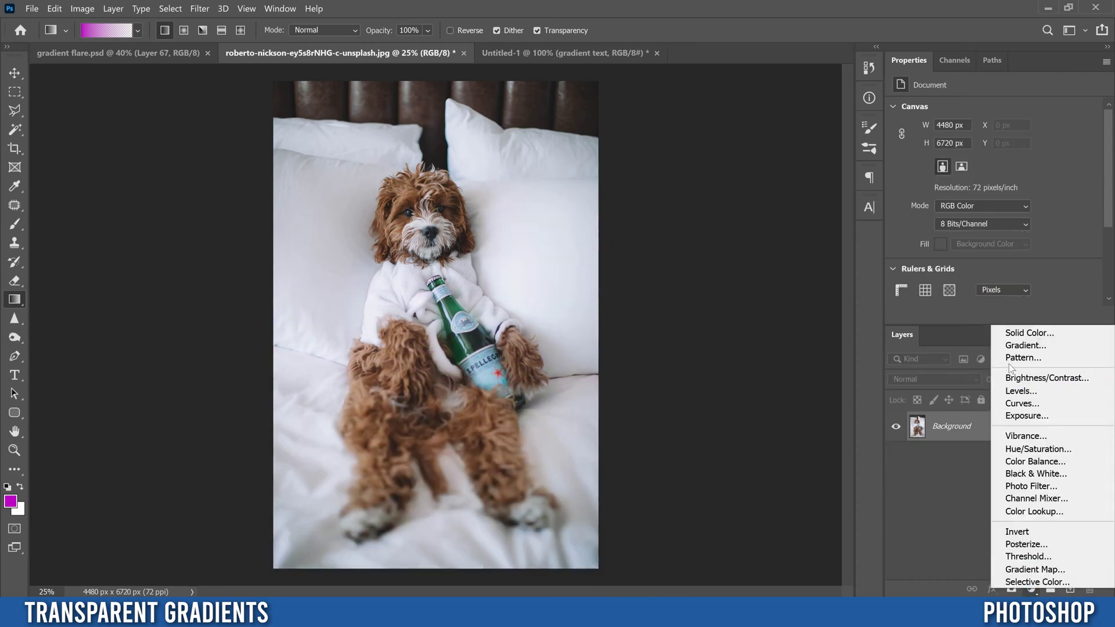
{"action": "left_click", "coordinate": [1027, 346]}
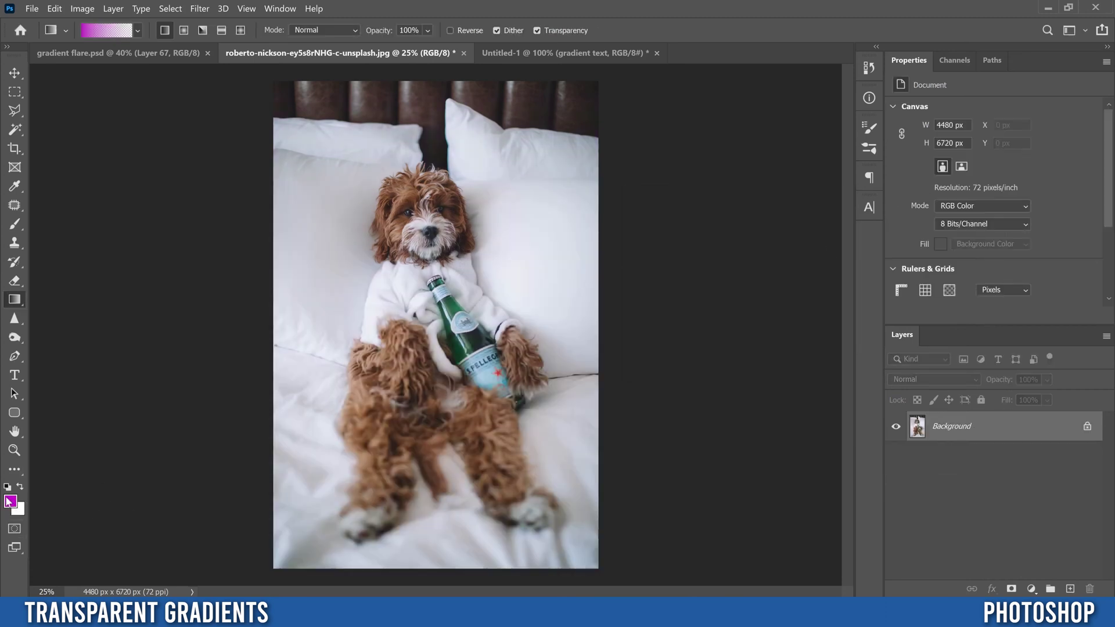
{"action": "left_click", "coordinate": [11, 501]}
{"action": "left_click_drag", "start_coordinate": [872, 221], "coordinate": [873, 242]}
{"action": "left_click_drag", "start_coordinate": [785, 275], "coordinate": [892, 266]}
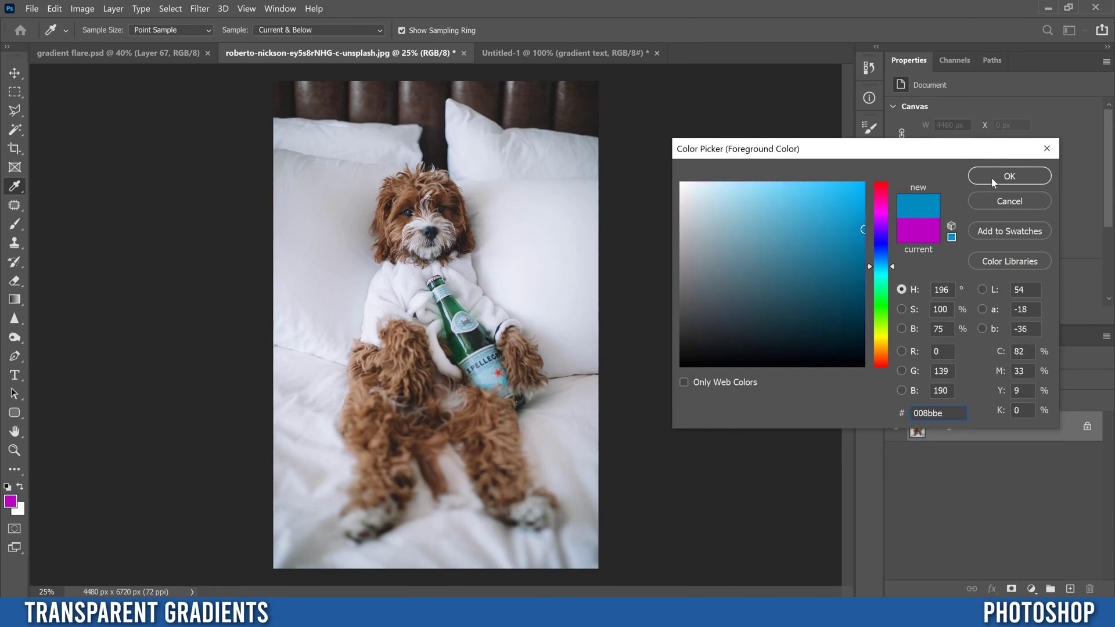
{"action": "left_click", "coordinate": [993, 182]}
{"action": "left_click", "coordinate": [1032, 589]}
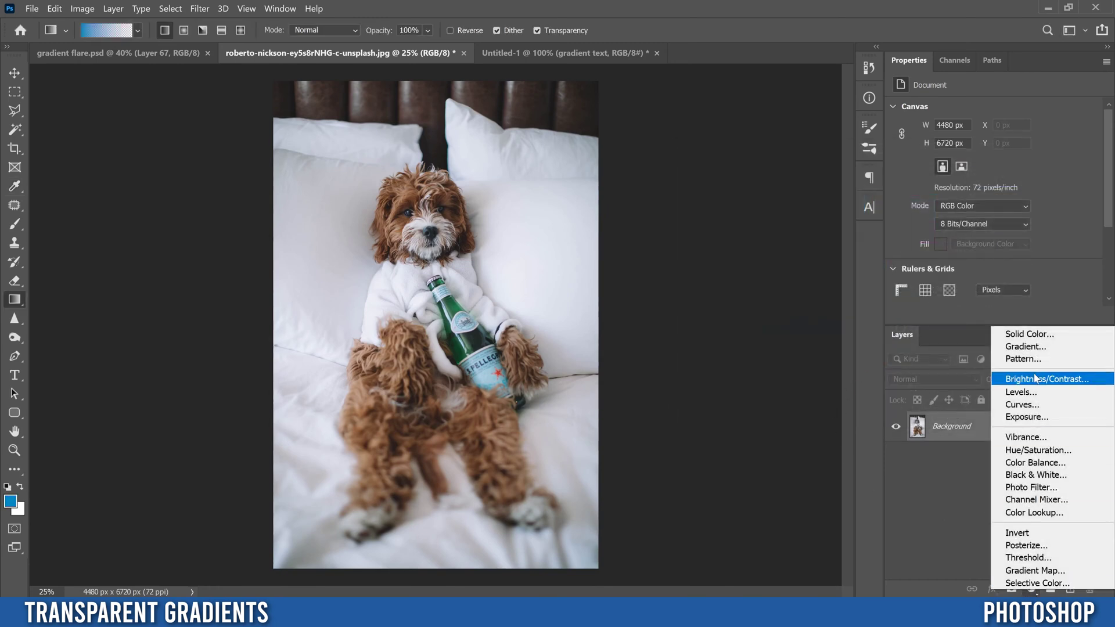
{"action": "left_click", "coordinate": [1026, 347]}
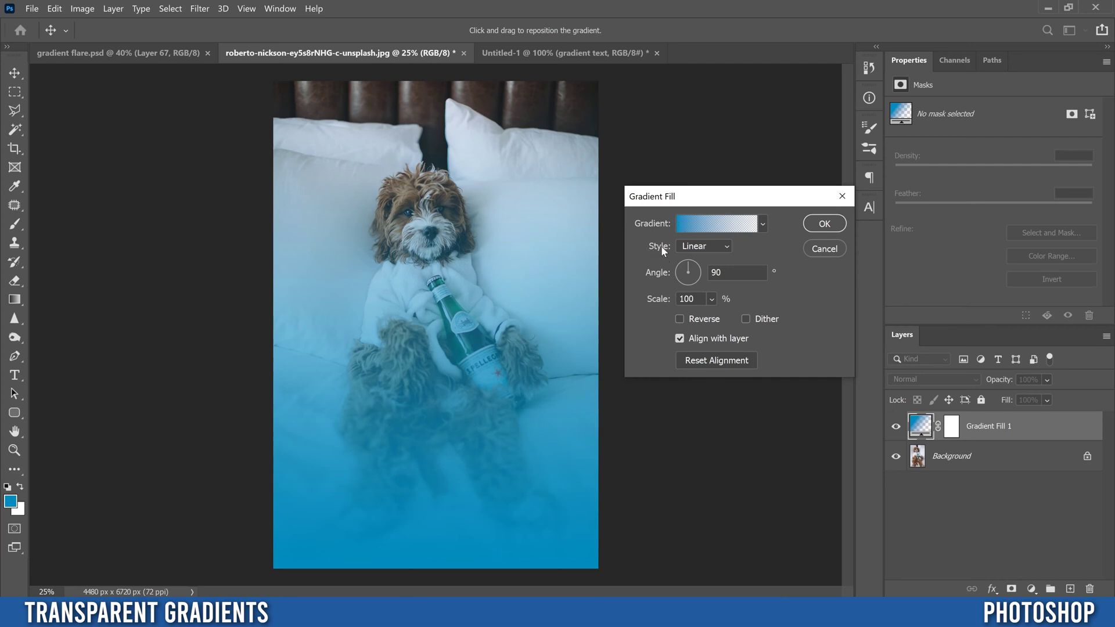
Try the Radial, Angle, Reflected and Diamond styles on the gradient fill and set it back to Linear
{"action": "left_click", "coordinate": [704, 247]}
{"action": "left_click", "coordinate": [692, 272]}
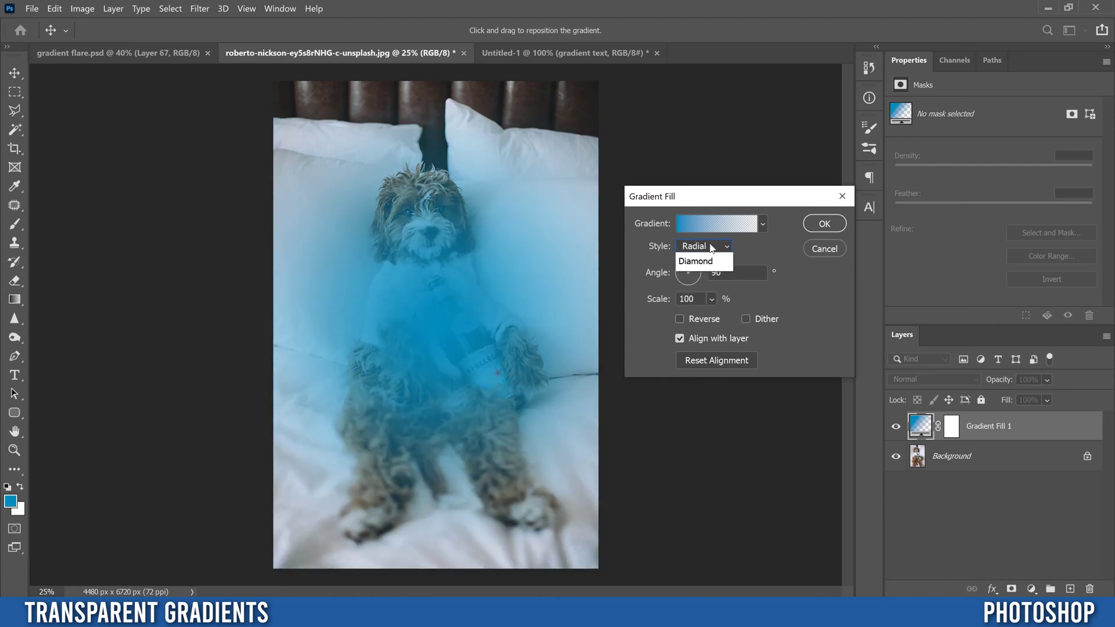
{"action": "left_click", "coordinate": [702, 286]}
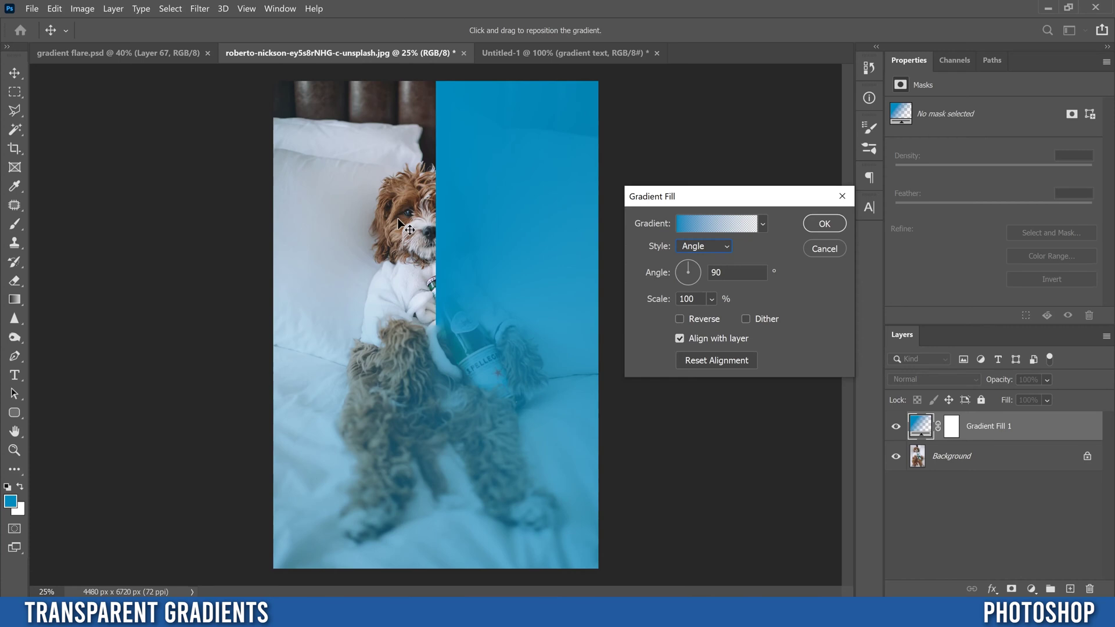
{"action": "left_click", "coordinate": [727, 249]}
{"action": "left_click", "coordinate": [700, 297]}
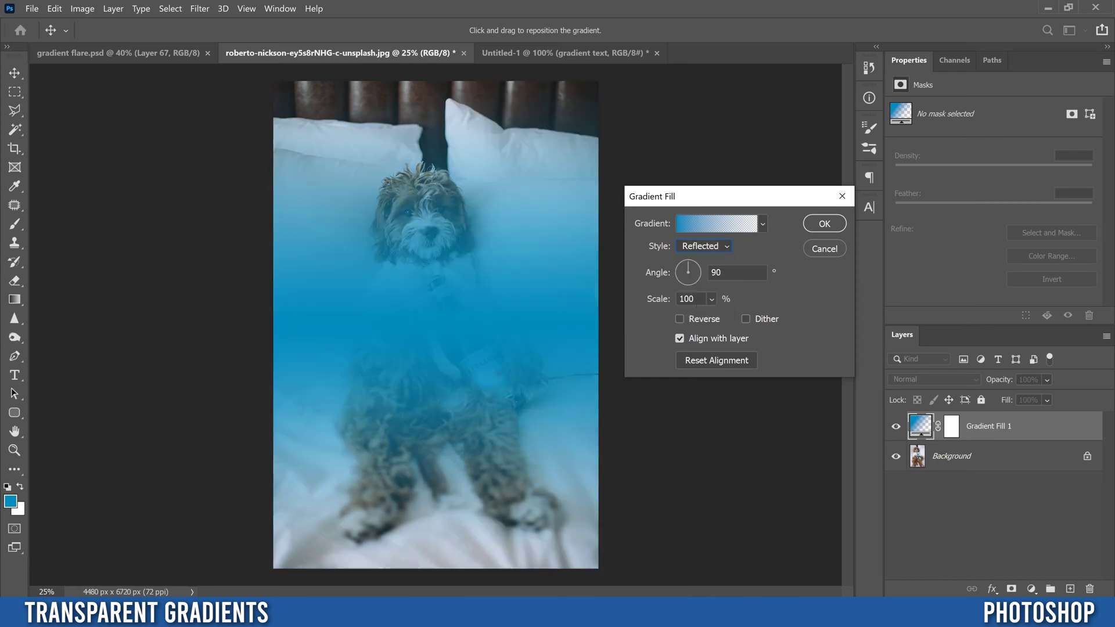
{"action": "left_click_drag", "start_coordinate": [467, 321], "coordinate": [612, 298]}
{"action": "left_click", "coordinate": [704, 246]}
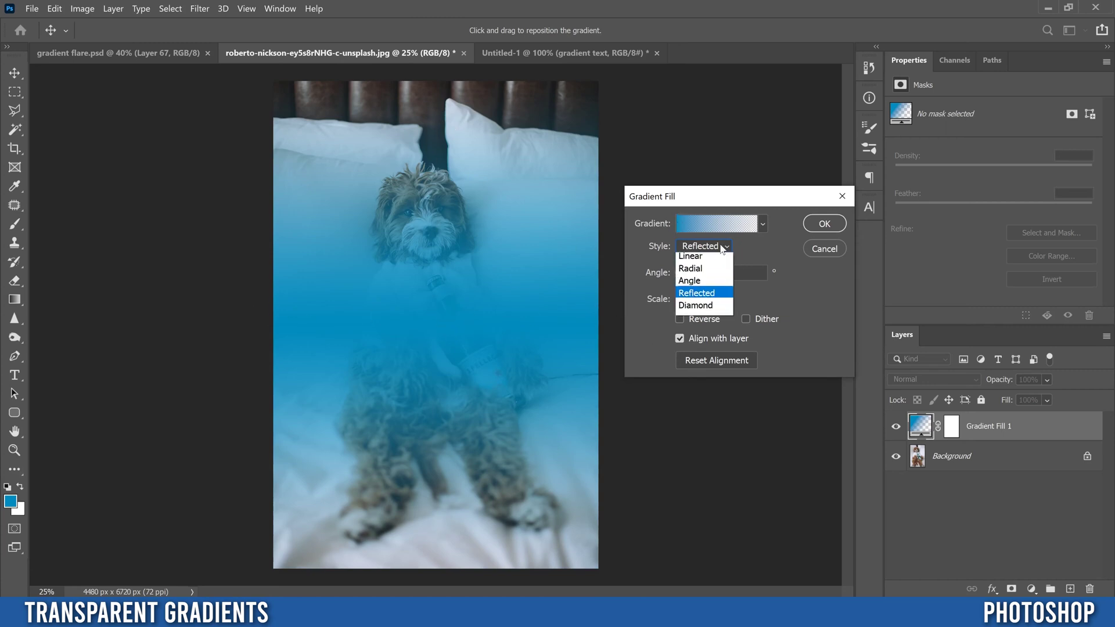
{"action": "left_click", "coordinate": [703, 309]}
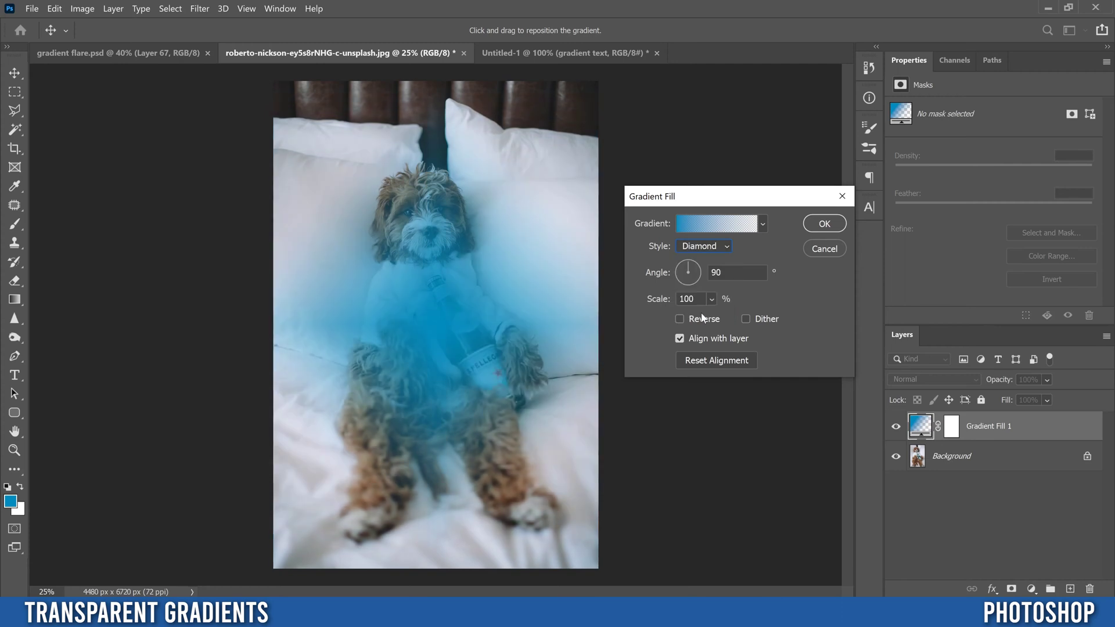
{"action": "left_click", "coordinate": [702, 247]}
{"action": "left_click", "coordinate": [724, 245]}
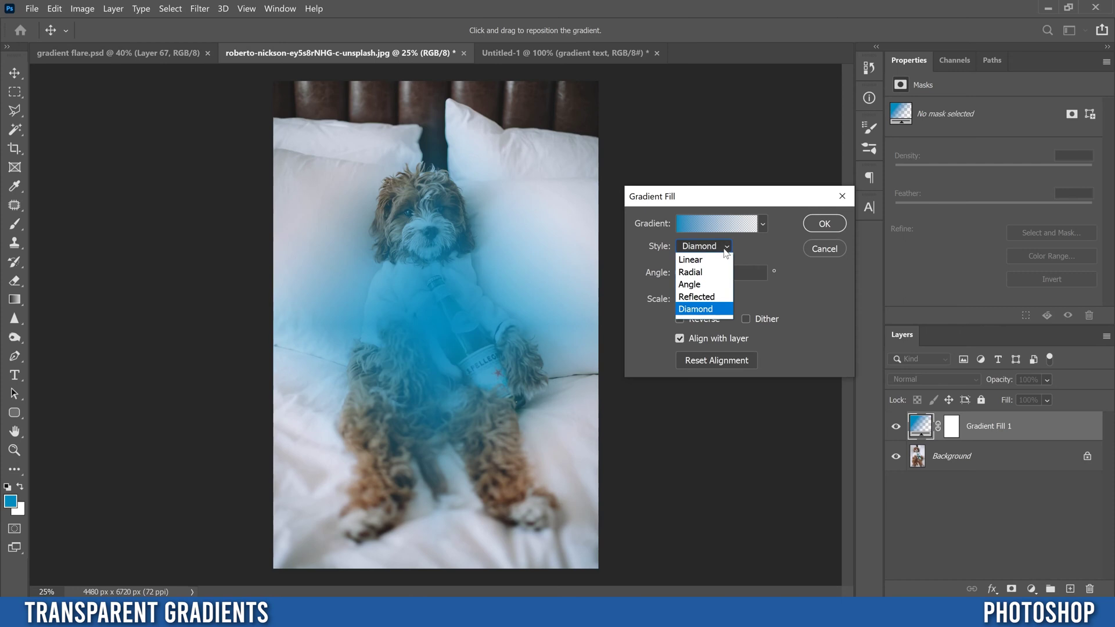
{"action": "left_click", "coordinate": [697, 259]}
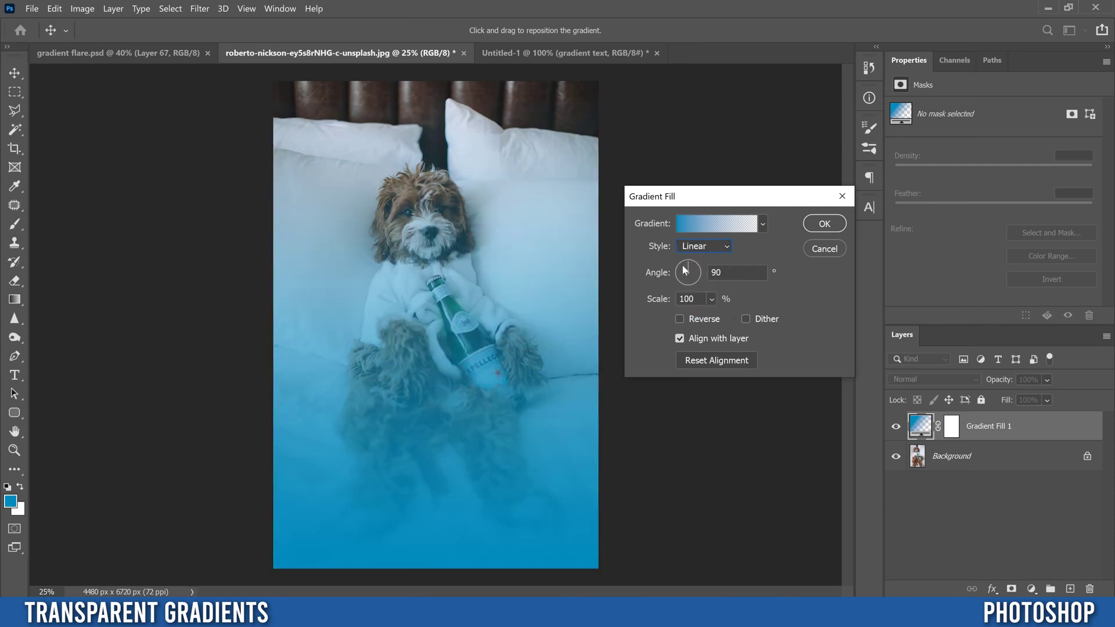
Try an angle of about -178° on the linear gradient and set it to 88.85°
{"action": "left_click_drag", "start_coordinate": [689, 267], "coordinate": [675, 273]}
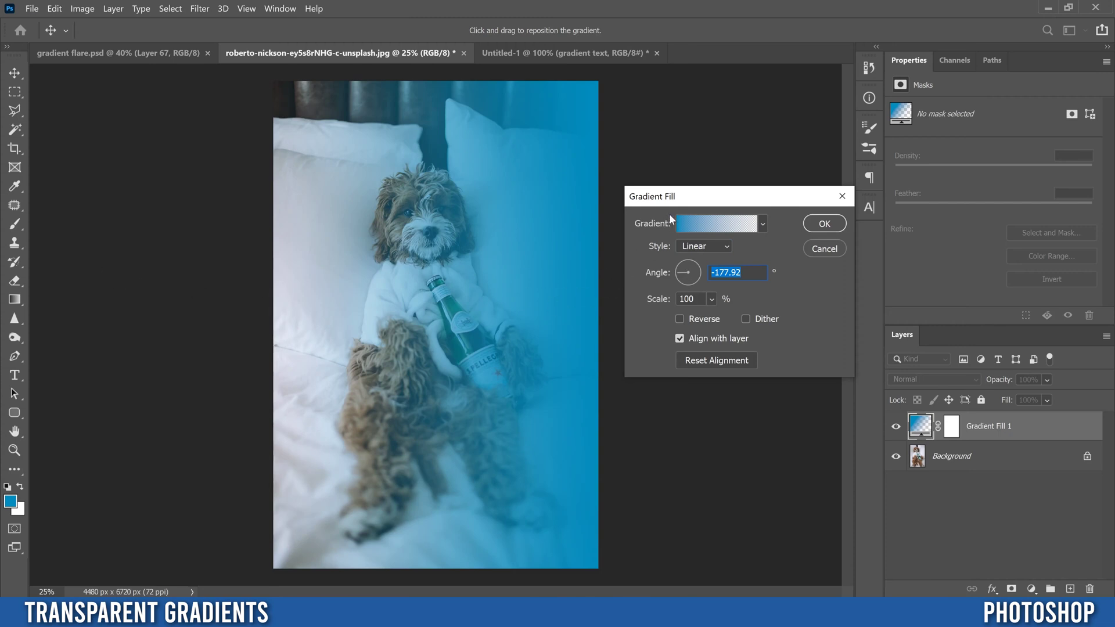
{"action": "mouse_move", "coordinate": [679, 274]}
{"action": "left_mouse_down"}
{"action": "mouse_move", "coordinate": [689, 262]}
{"action": "mouse_move", "coordinate": [694, 281]}
{"action": "mouse_move", "coordinate": [689, 263]}
{"action": "left_mouse_up"}
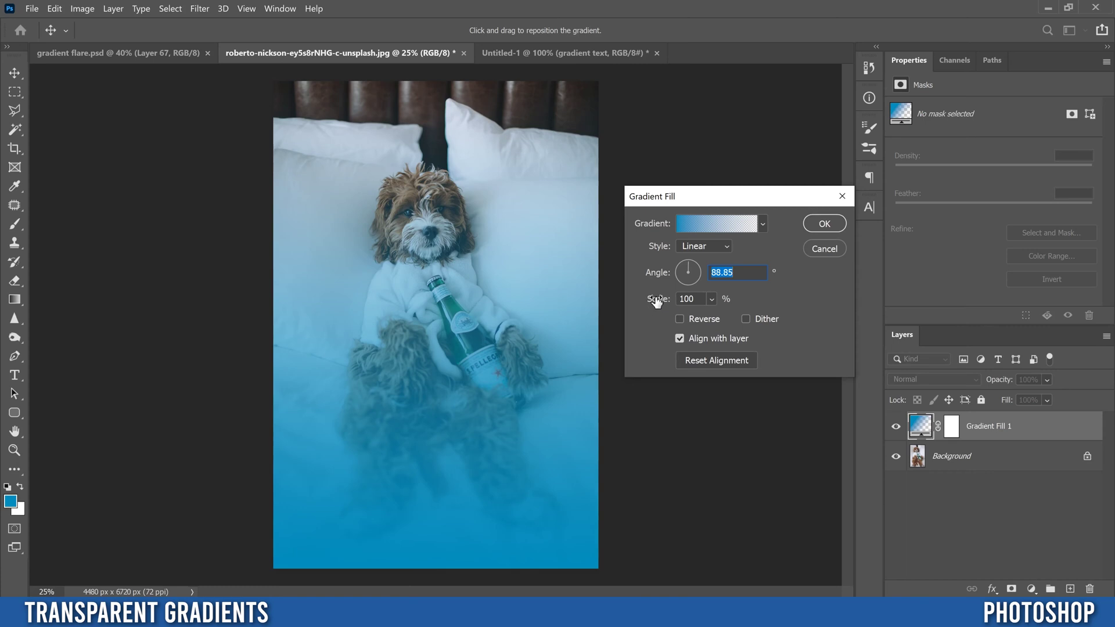
Try gradient scales of 174%, 39% and 1%, and set the scale back to 100%
{"action": "left_click_drag", "start_coordinate": [657, 300], "coordinate": [696, 301]}
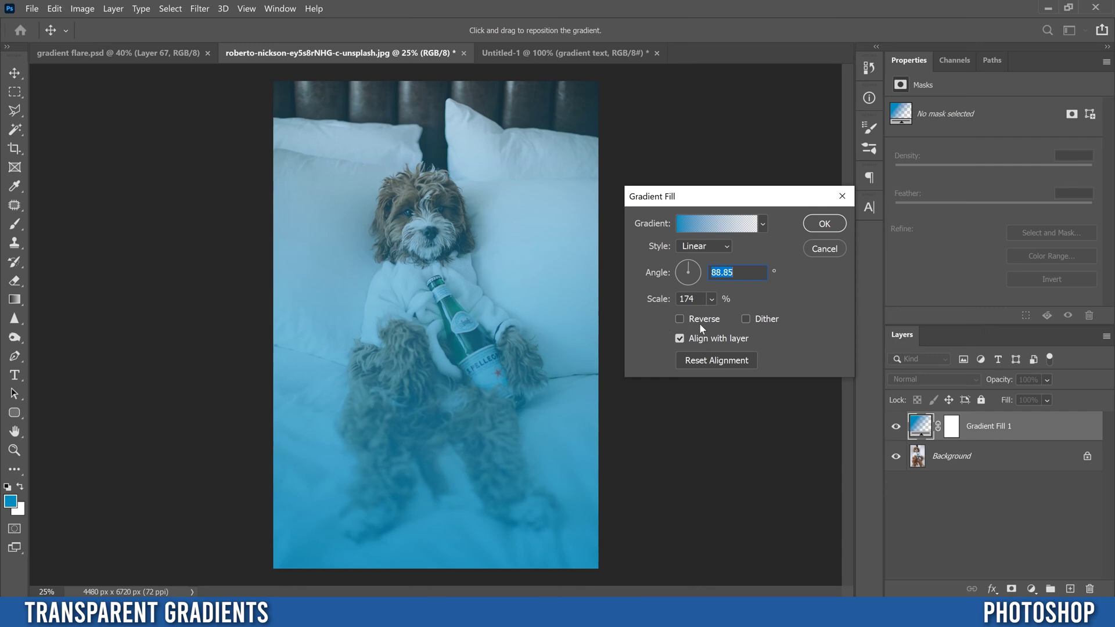
{"action": "left_click_drag", "start_coordinate": [662, 299], "coordinate": [567, 298]}
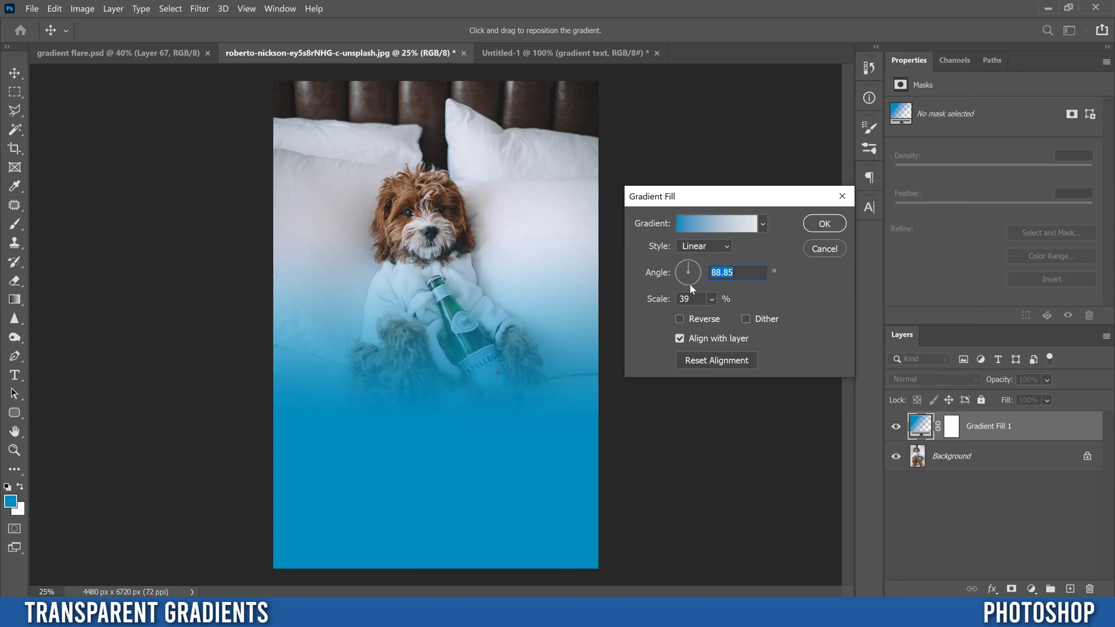
{"action": "left_click_drag", "start_coordinate": [655, 300], "coordinate": [587, 304]}
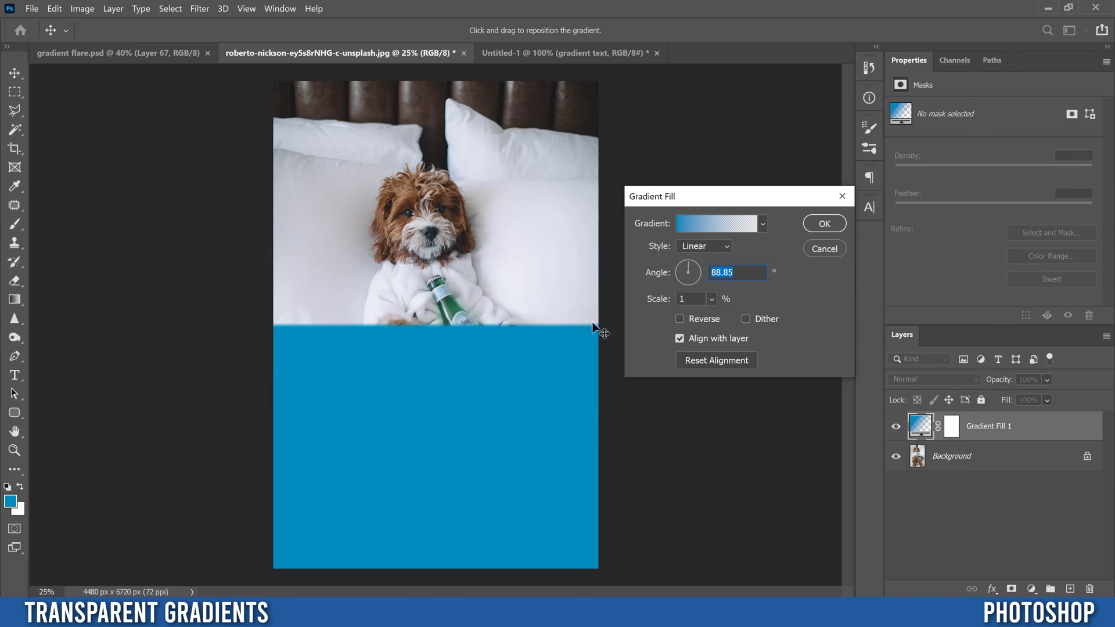
{"action": "left_click_drag", "start_coordinate": [661, 295], "coordinate": [679, 300]}
{"action": "type", "text": "100"}
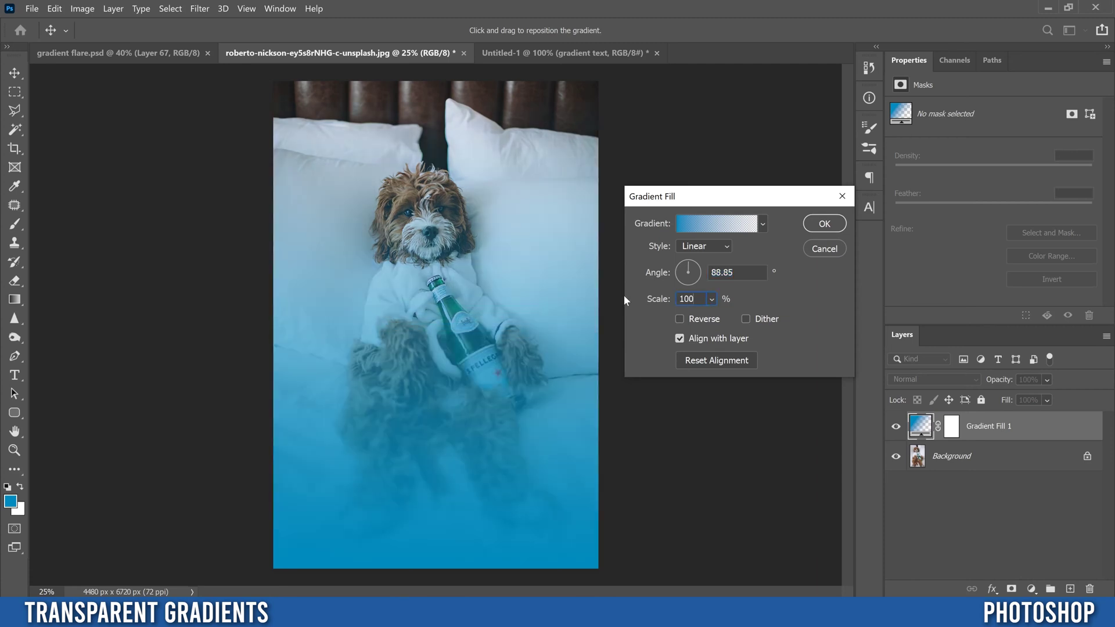
{"action": "key", "text": "ctrl+a"}
Reverse the gradient and set its style to Radial, comparing the result with and without the reversal
{"action": "left_click", "coordinate": [680, 319]}
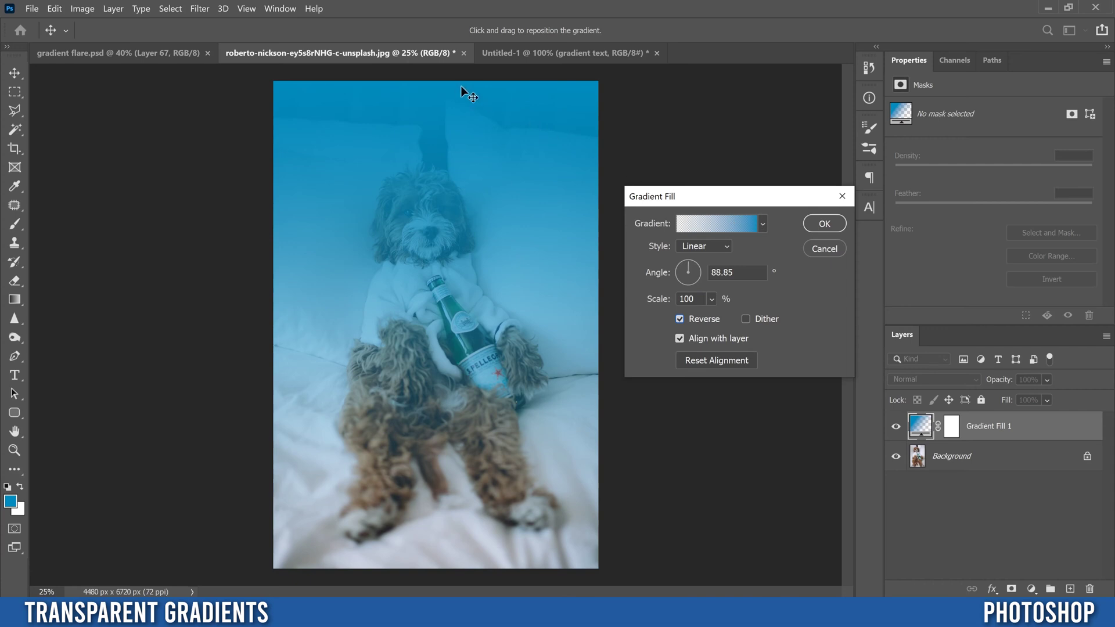
{"action": "left_click", "coordinate": [705, 246]}
{"action": "left_click", "coordinate": [696, 267]}
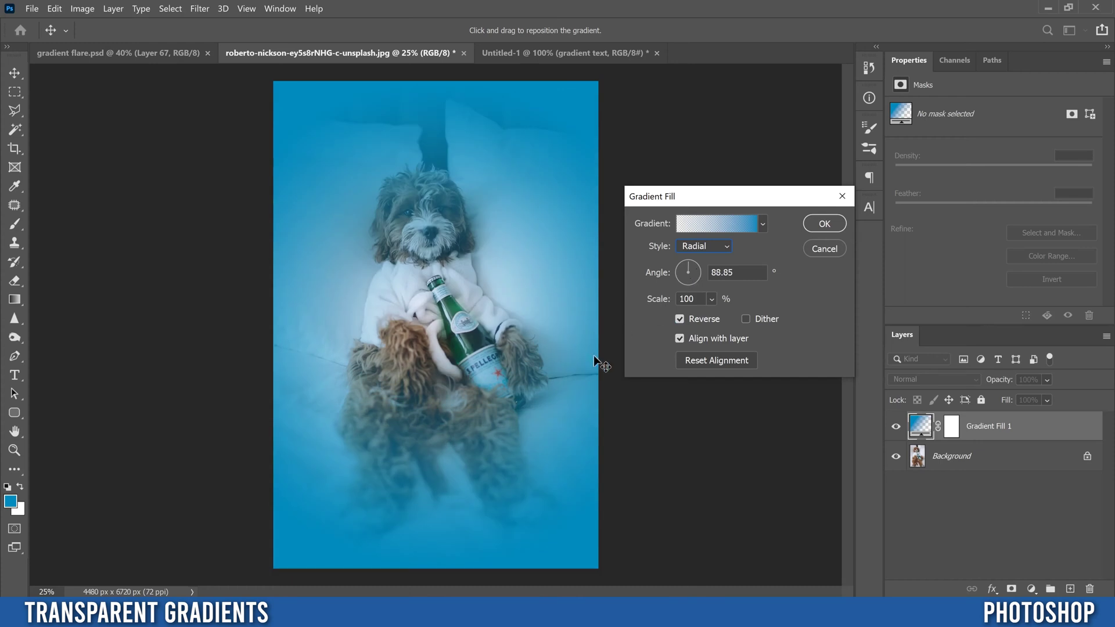
{"action": "left_click", "coordinate": [680, 319]}
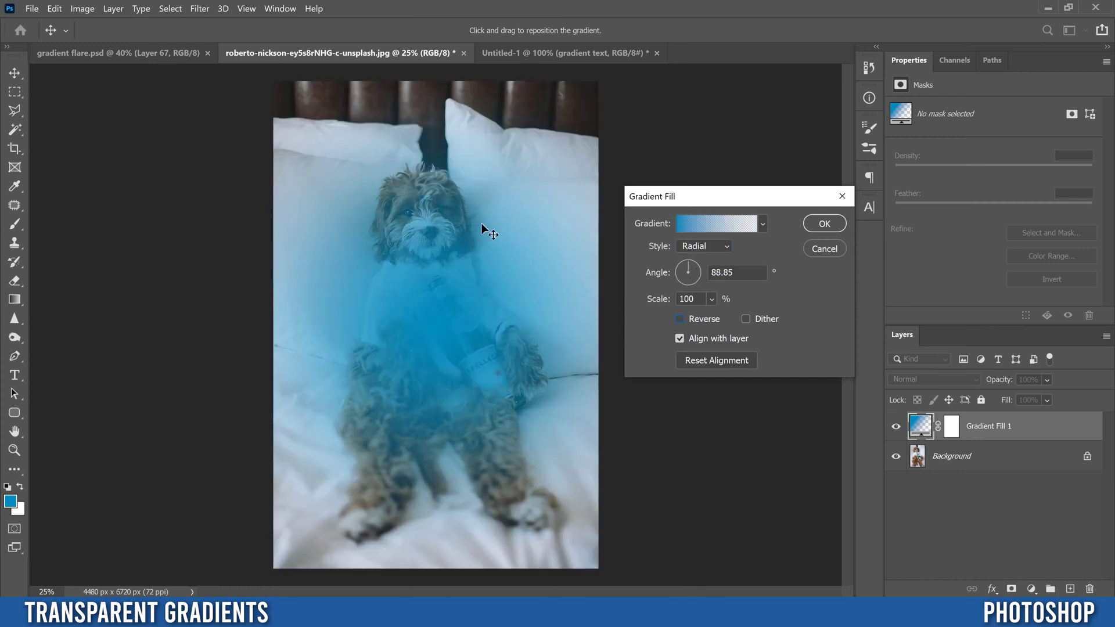
{"action": "left_click", "coordinate": [680, 319]}
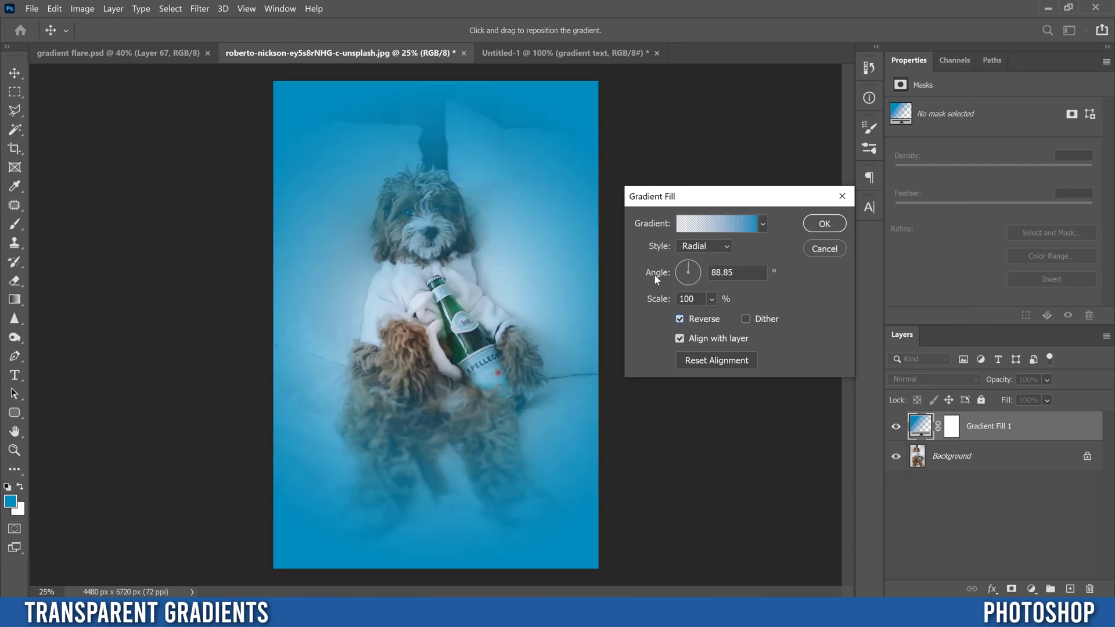
Set the radial gradient's scale to 132% and move its transparent centre up towards the dog's face
{"action": "left_click", "coordinate": [660, 302]}
{"action": "type", "text": "140"}
{"action": "key", "text": "Tab"}
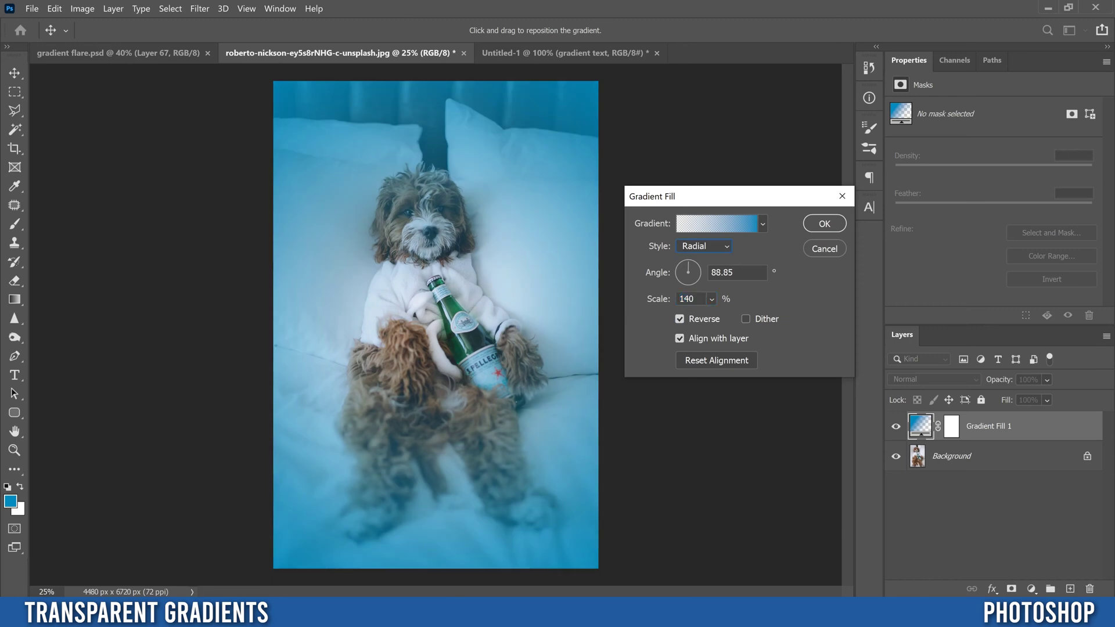
{"action": "left_click_drag", "start_coordinate": [662, 299], "coordinate": [645, 303]}
{"action": "left_click_drag", "start_coordinate": [438, 340], "coordinate": [423, 269]}
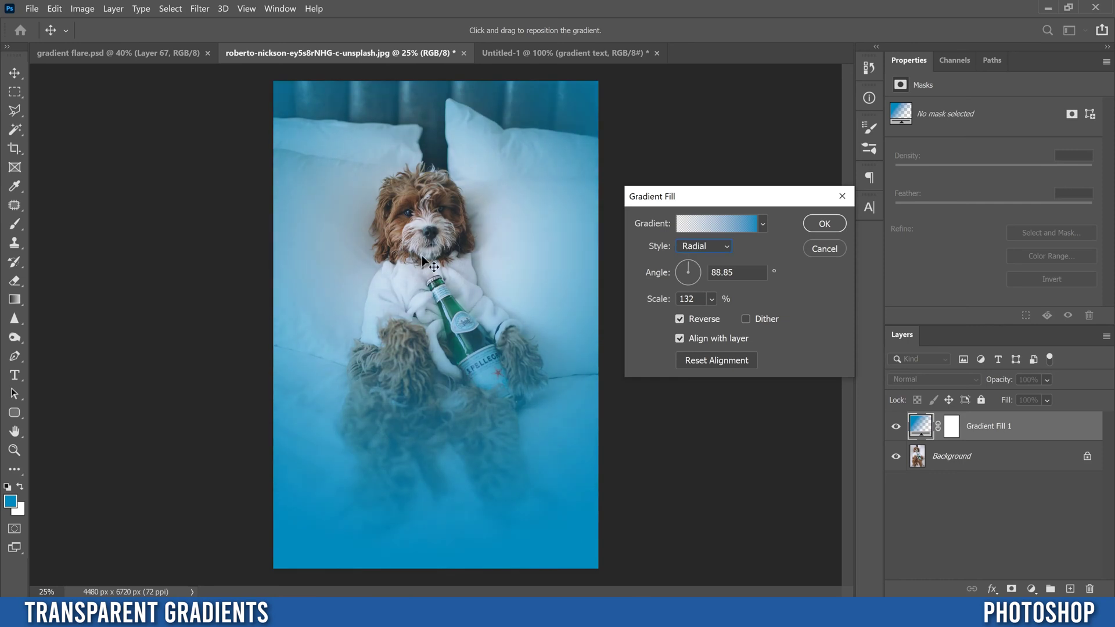
{"action": "left_click_drag", "start_coordinate": [441, 276], "coordinate": [393, 264]}
Enable dithering on the gradient fill and return it to the Linear style without reversal
{"action": "left_click", "coordinate": [747, 319]}
{"action": "left_click", "coordinate": [713, 246]}
{"action": "left_click", "coordinate": [704, 256]}
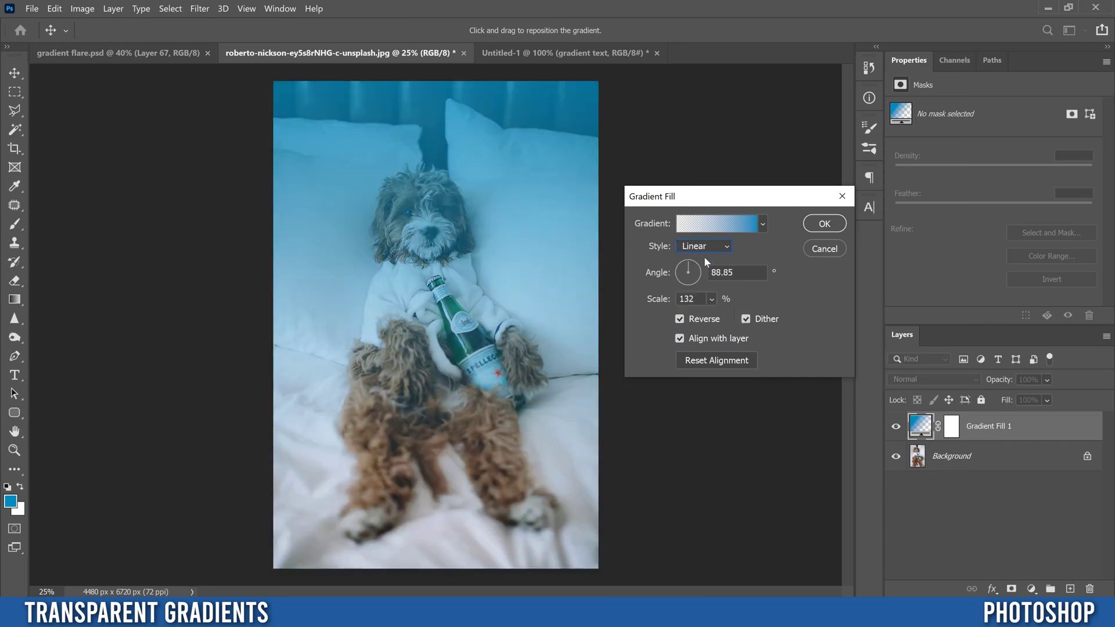
{"action": "left_click", "coordinate": [680, 318]}
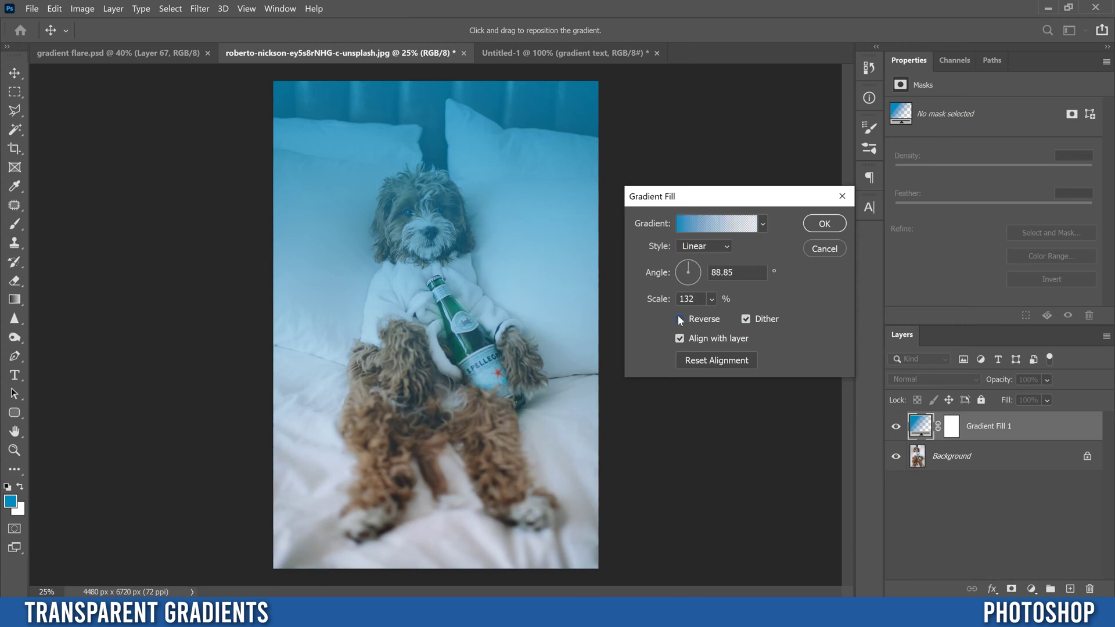
Reduce the linear gradient's scale to 81% and move it down so the dog's face stays clear of the blue
{"action": "left_click_drag", "start_coordinate": [674, 300], "coordinate": [634, 296]}
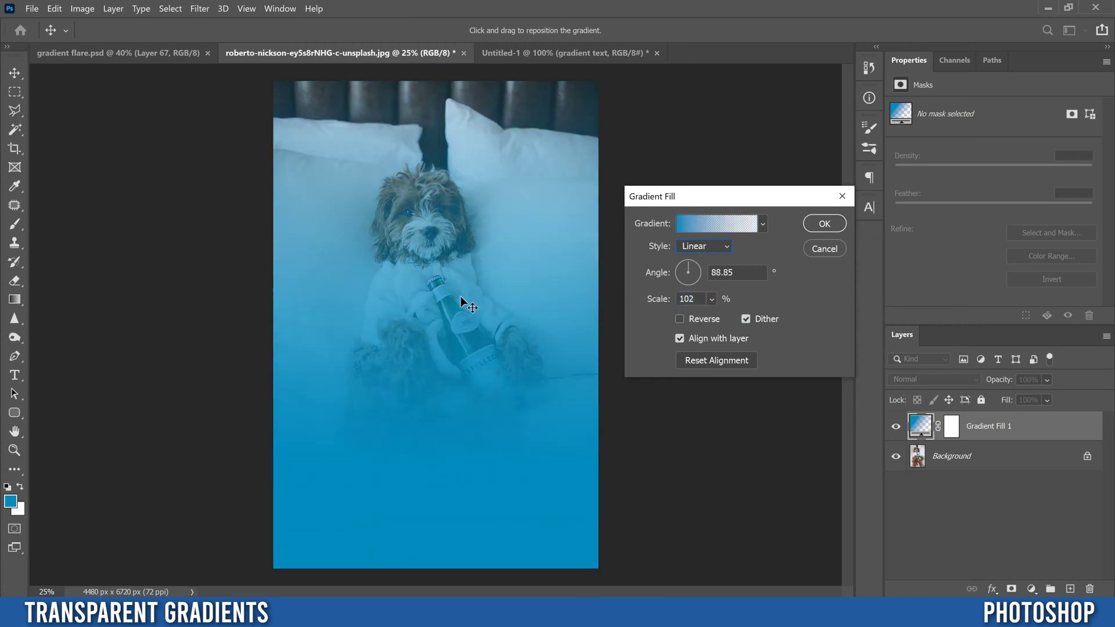
{"action": "left_click_drag", "start_coordinate": [440, 283], "coordinate": [440, 374]}
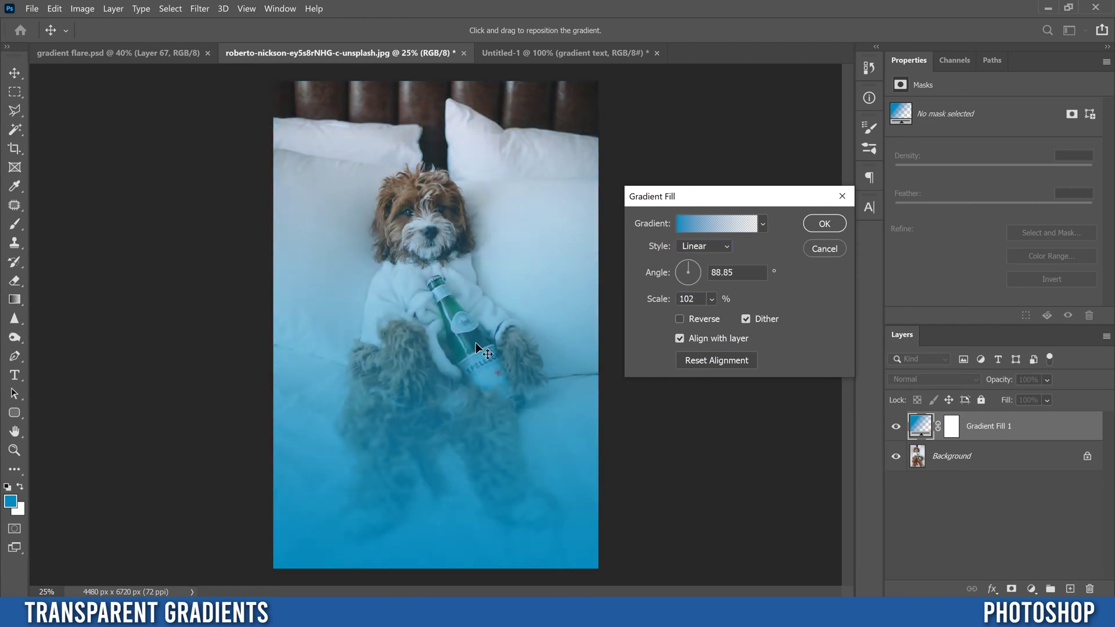
{"action": "left_click_drag", "start_coordinate": [657, 300], "coordinate": [640, 298]}
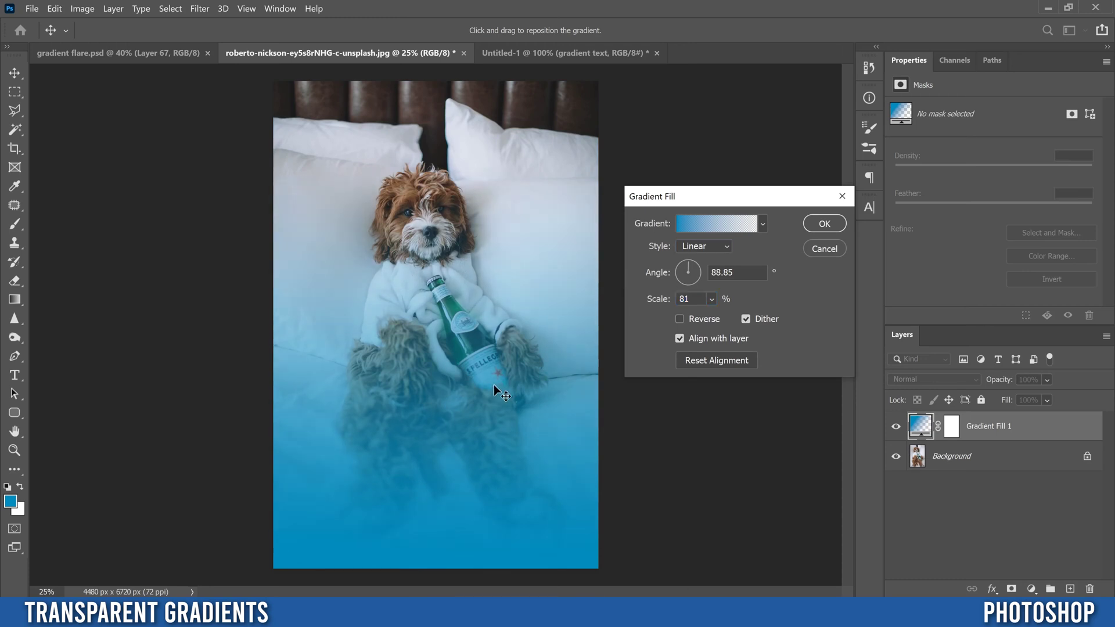
Edit the fill's gradient, trying the Blue_17 preset from Blues before applying Foreground to Transparent from Basics
{"action": "left_click", "coordinate": [714, 222]}
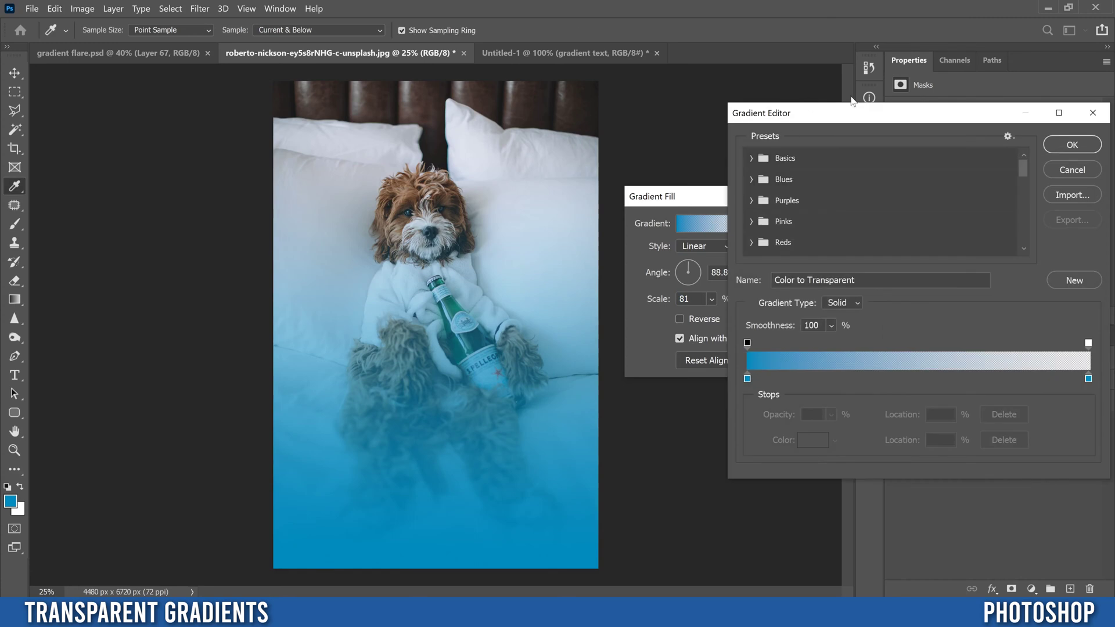
{"action": "left_click_drag", "start_coordinate": [879, 115], "coordinate": [774, 125]}
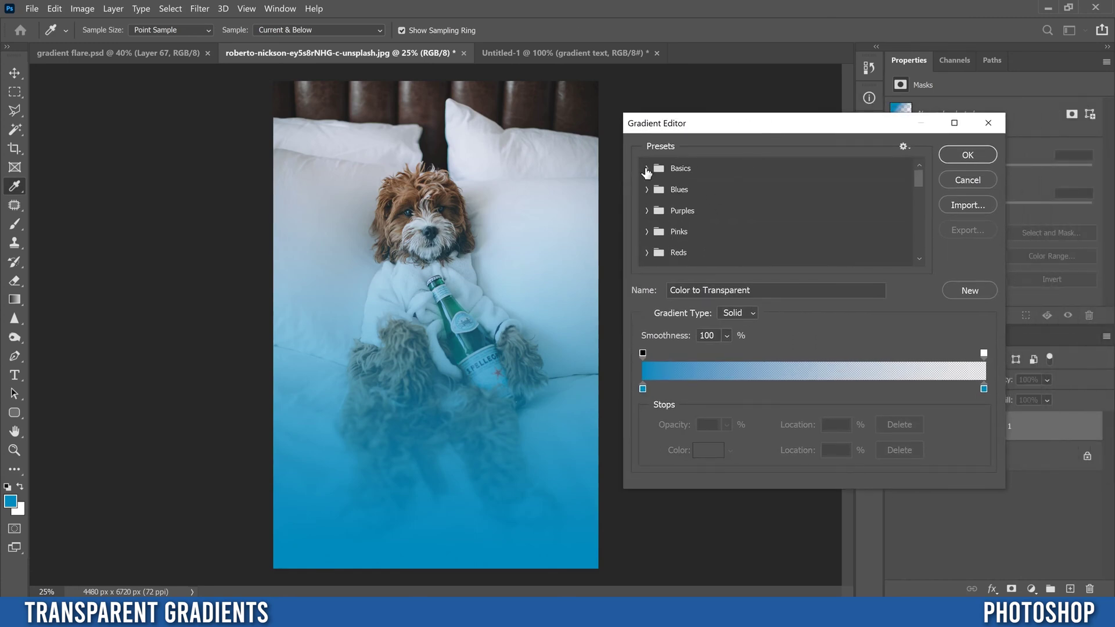
{"action": "left_click", "coordinate": [646, 168]}
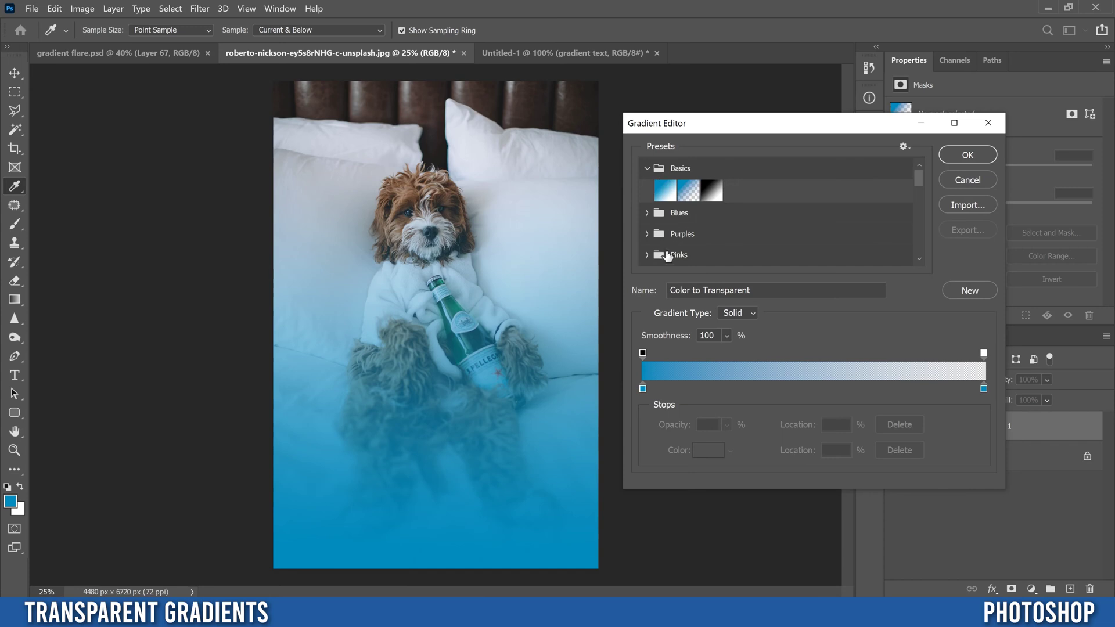
{"action": "left_click", "coordinate": [646, 168]}
{"action": "left_click", "coordinate": [647, 190]}
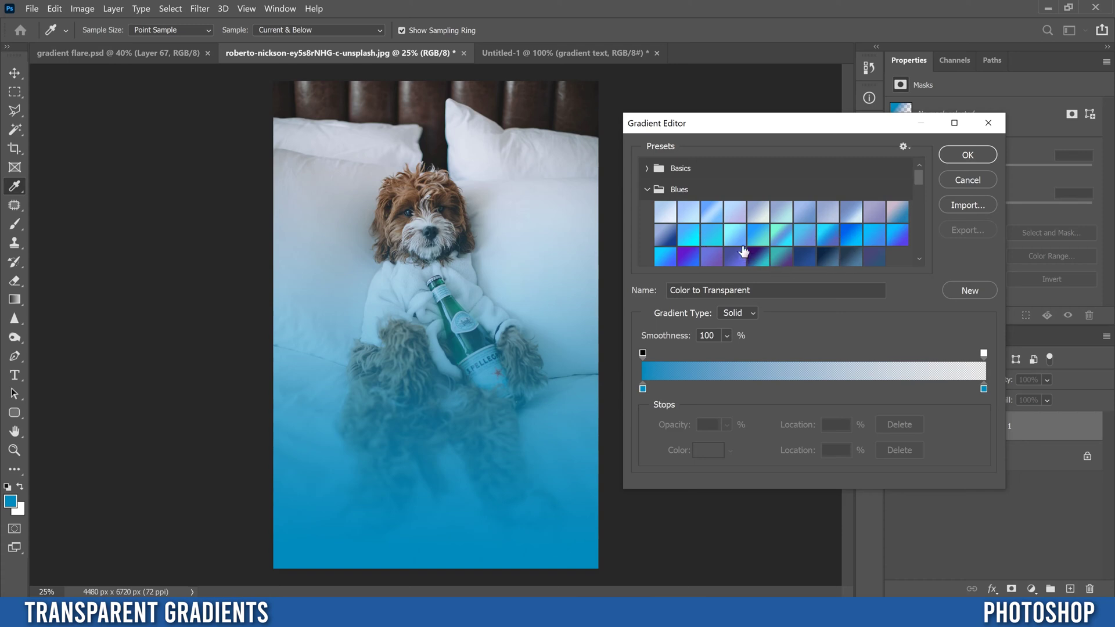
{"action": "left_click", "coordinate": [781, 232]}
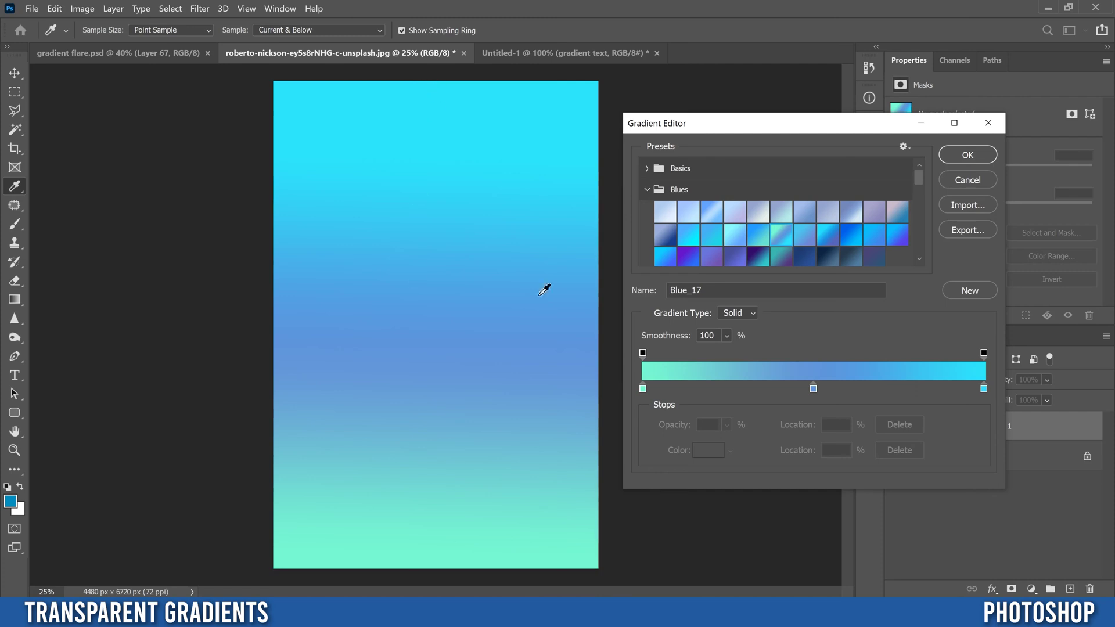
{"action": "left_click", "coordinate": [647, 170]}
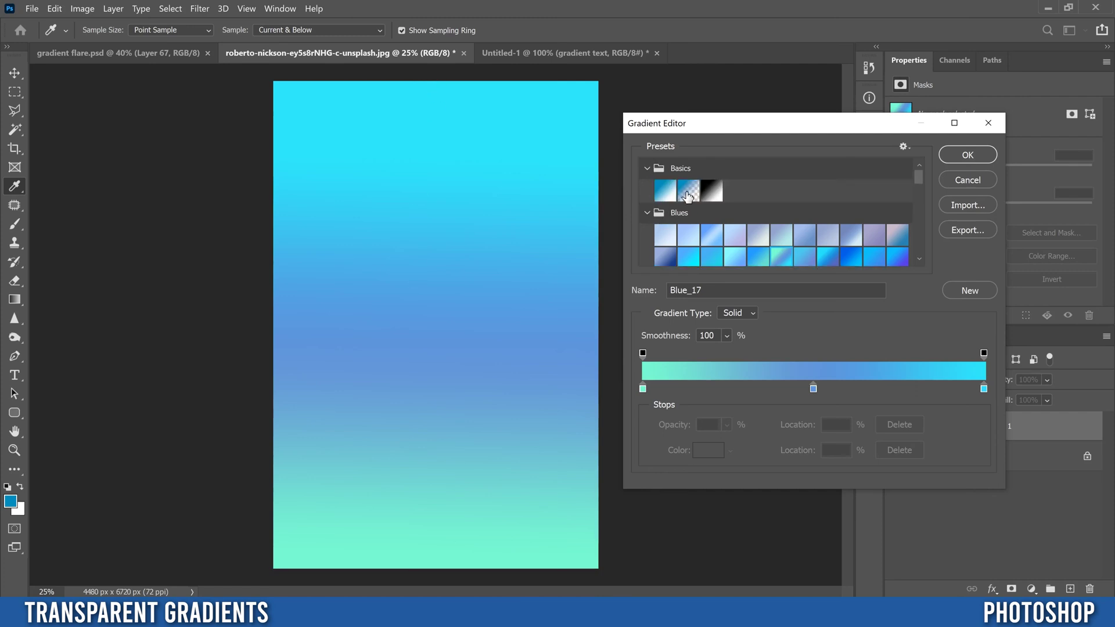
{"action": "left_click", "coordinate": [689, 193]}
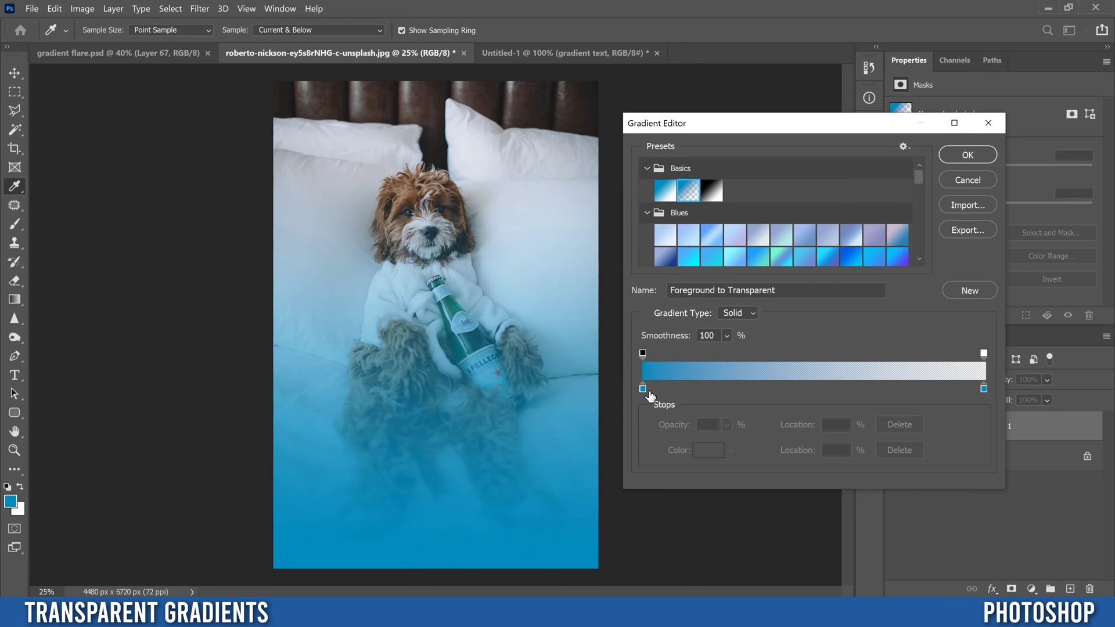
Try the gradient's end opacity stop at 100% and return it to 0%
{"action": "left_click", "coordinate": [643, 352]}
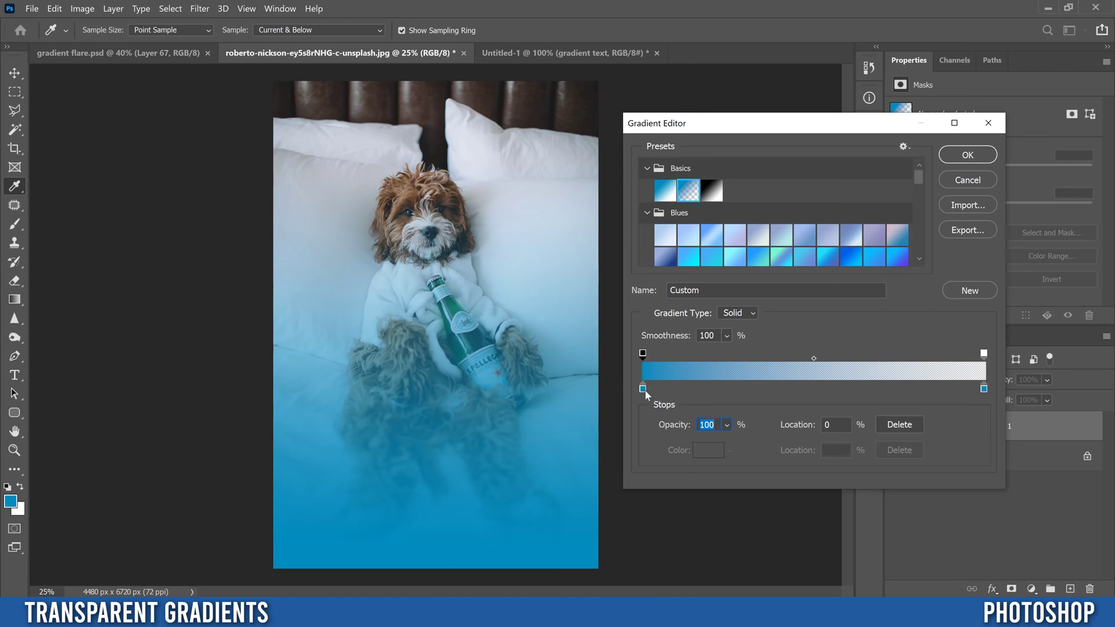
{"action": "left_click", "coordinate": [984, 354]}
{"action": "left_click_drag", "start_coordinate": [670, 427], "coordinate": [772, 428]}
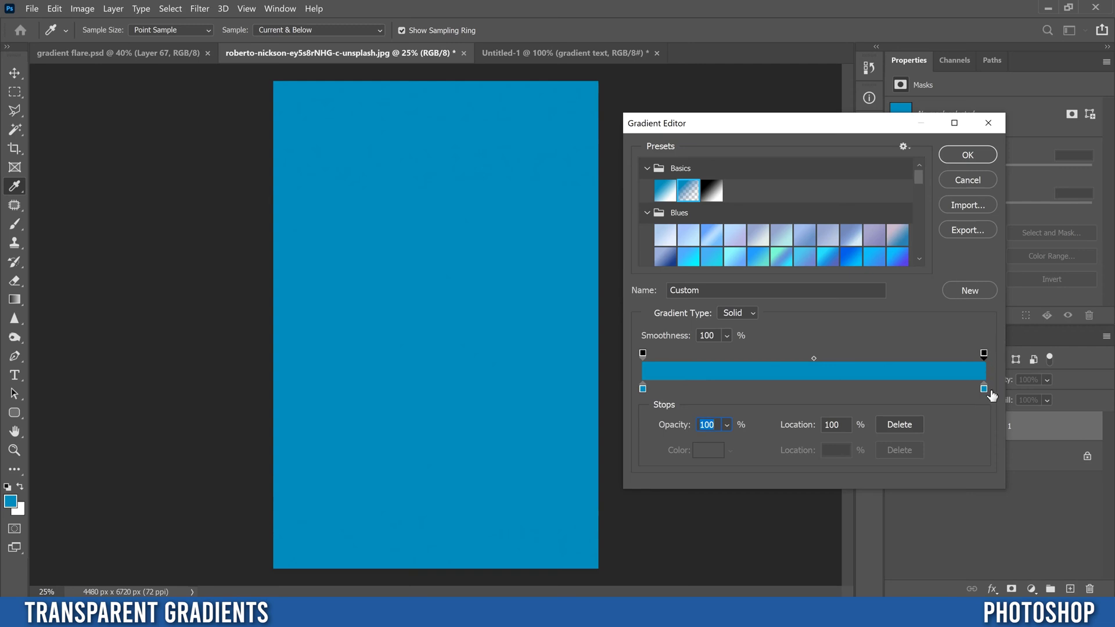
{"action": "left_click_drag", "start_coordinate": [672, 430], "coordinate": [500, 433]}
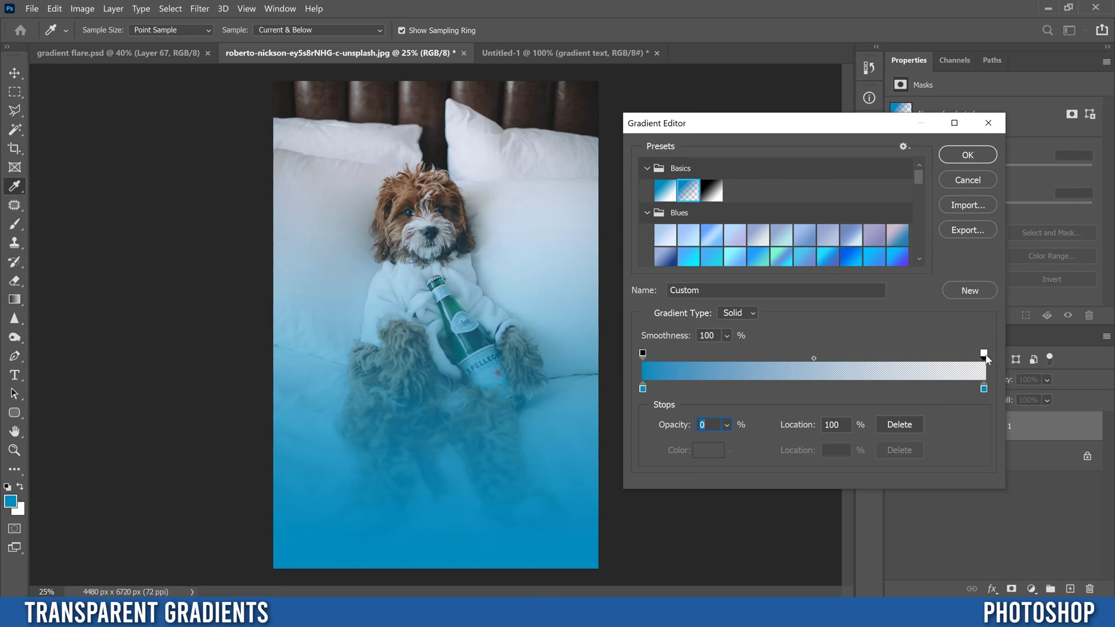
Move the transparent opacity stop to the 71% location and set the opacity midpoint before it to 50%
{"action": "left_click_drag", "start_coordinate": [813, 358], "coordinate": [700, 370]}
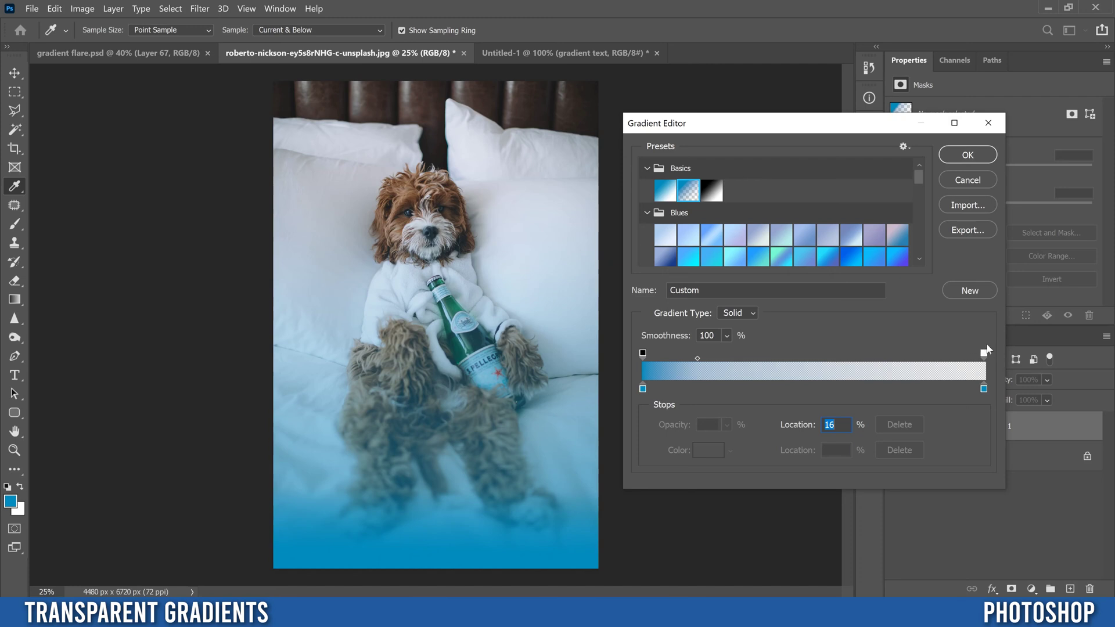
{"action": "left_click_drag", "start_coordinate": [984, 355], "coordinate": [815, 357]}
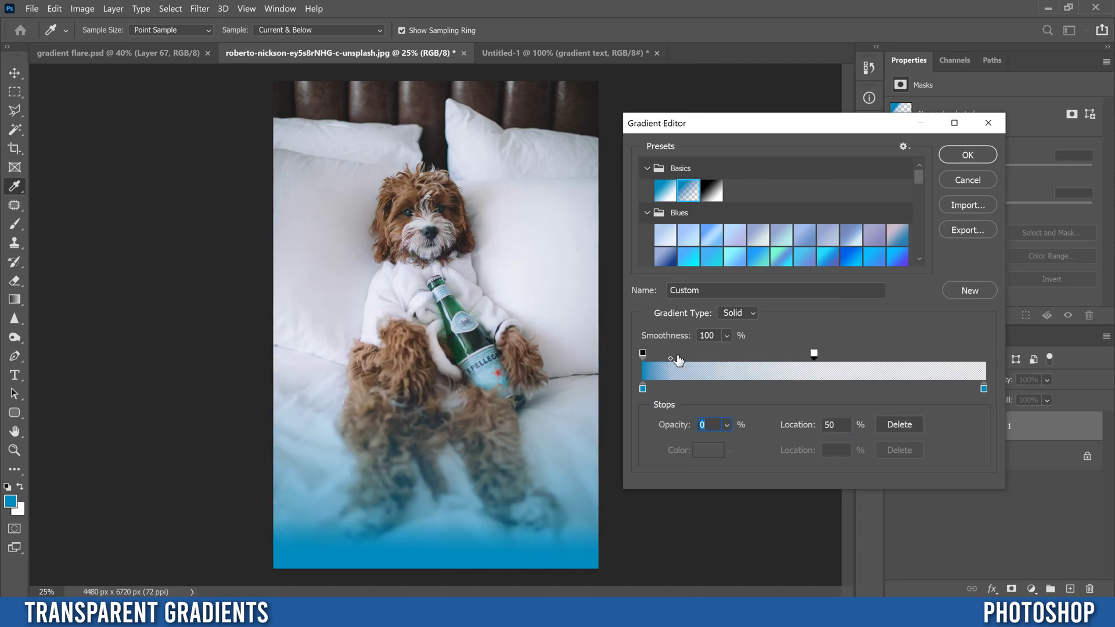
{"action": "left_click_drag", "start_coordinate": [671, 358], "coordinate": [731, 358]}
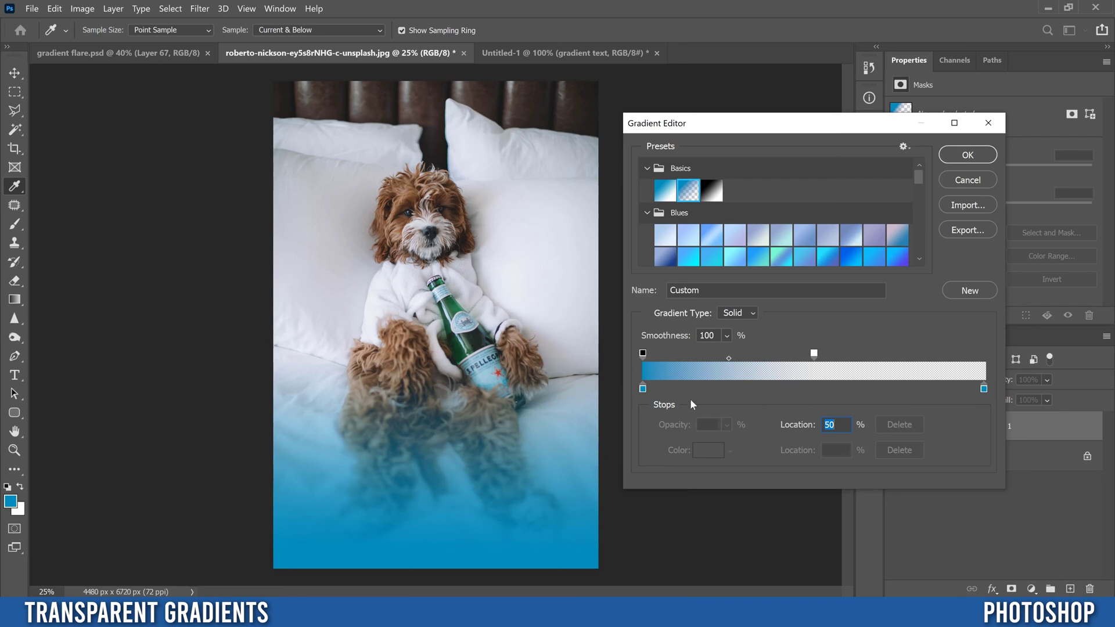
{"action": "left_click_drag", "start_coordinate": [815, 354], "coordinate": [885, 355]}
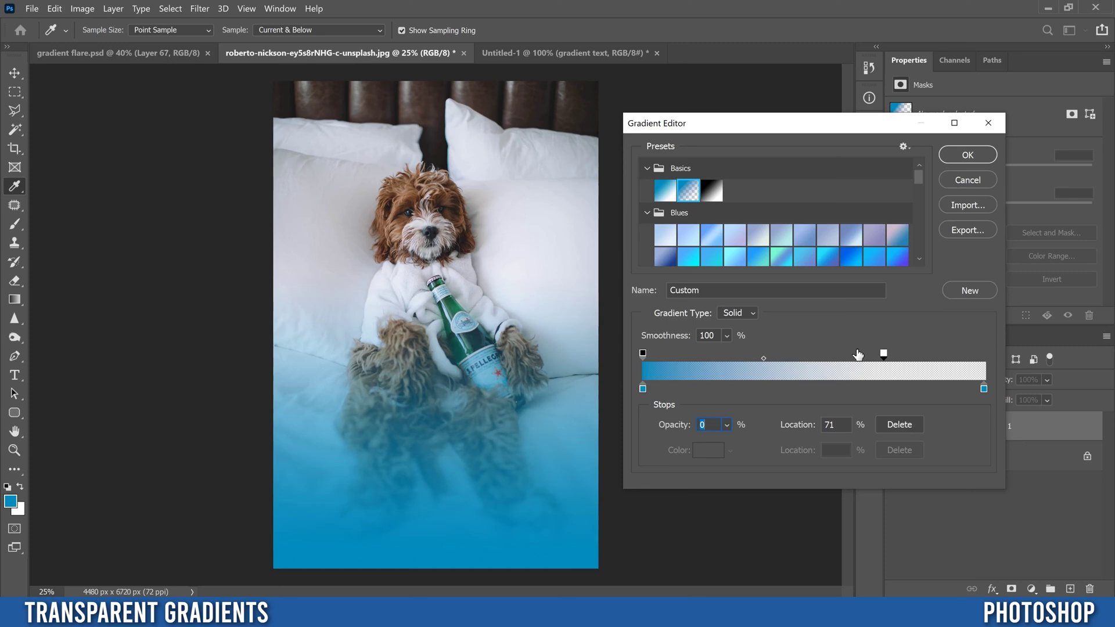
Change the gradient's starting colour stop from blue to magenta, d200f1
{"action": "left_click", "coordinate": [643, 389]}
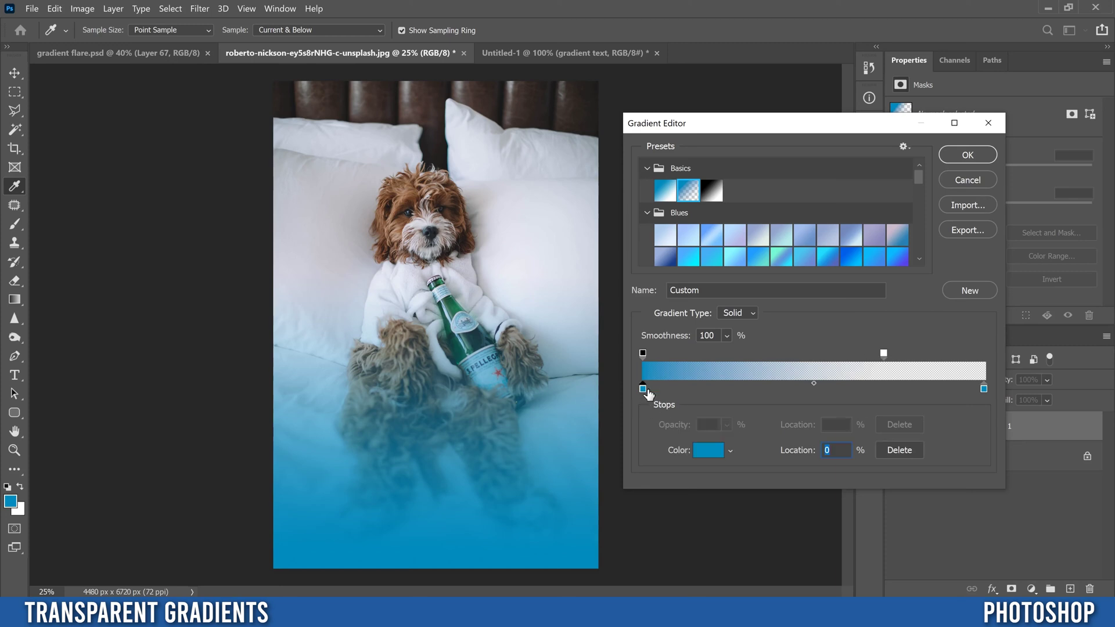
{"action": "left_click", "coordinate": [708, 452]}
{"action": "left_click", "coordinate": [893, 262]}
{"action": "mouse_move", "coordinate": [893, 262]}
{"action": "left_mouse_down"}
{"action": "mouse_move", "coordinate": [892, 217]}
{"action": "mouse_move", "coordinate": [866, 190]}
{"action": "left_mouse_up"}
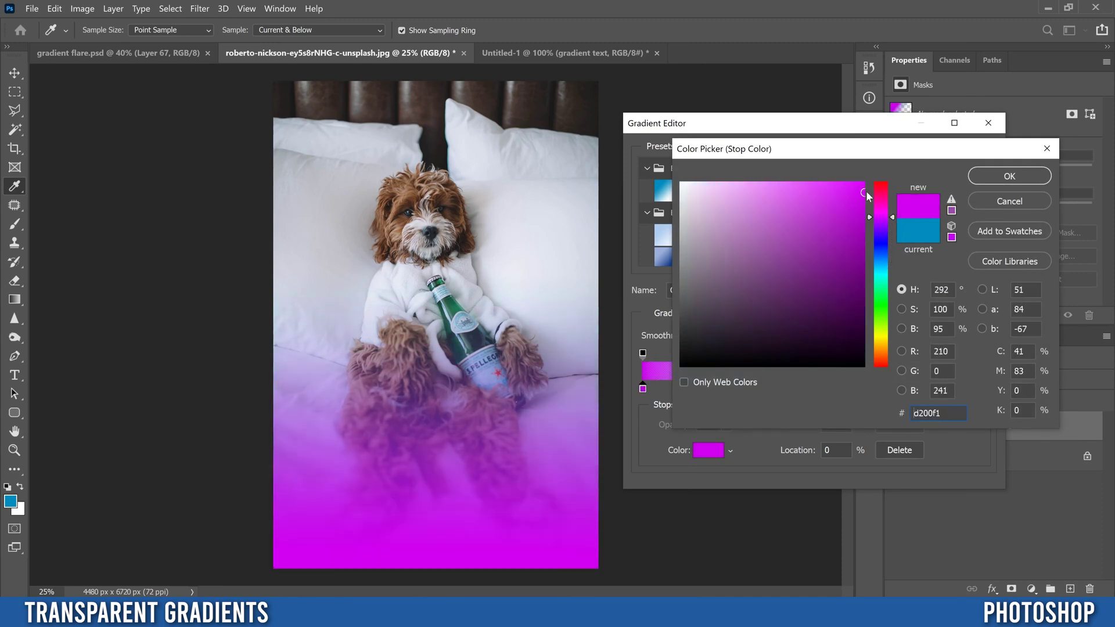
{"action": "left_click", "coordinate": [992, 175]}
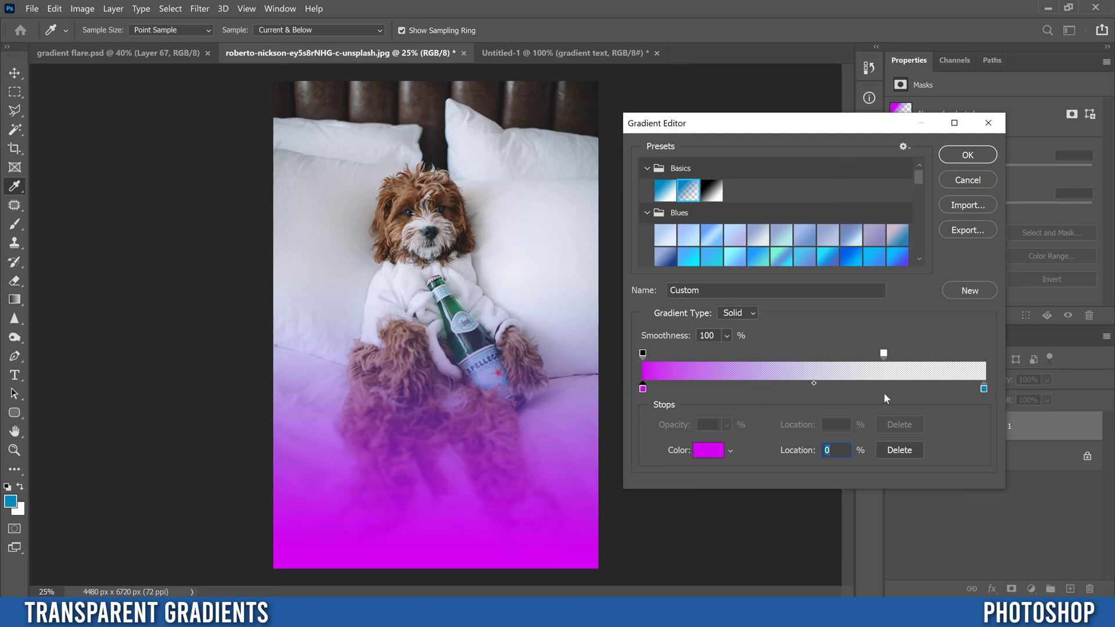
Add a colour stop at the 33% location and set its colour to lime green, 88f100
{"action": "left_click", "coordinate": [756, 389]}
{"action": "left_click", "coordinate": [709, 451]}
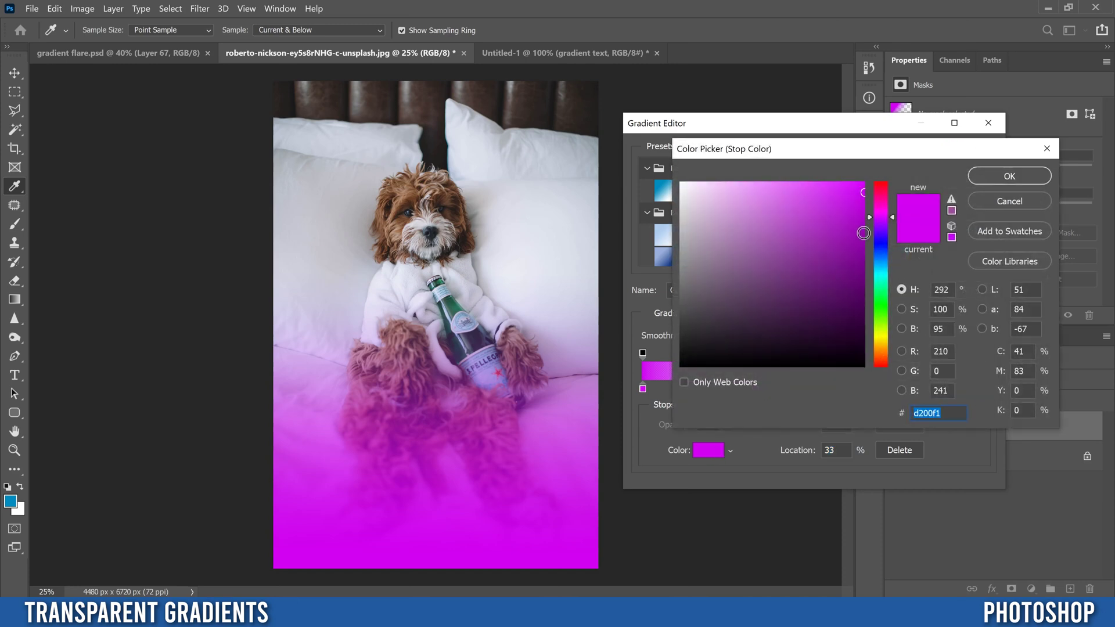
{"action": "left_click_drag", "start_coordinate": [872, 216], "coordinate": [872, 323]}
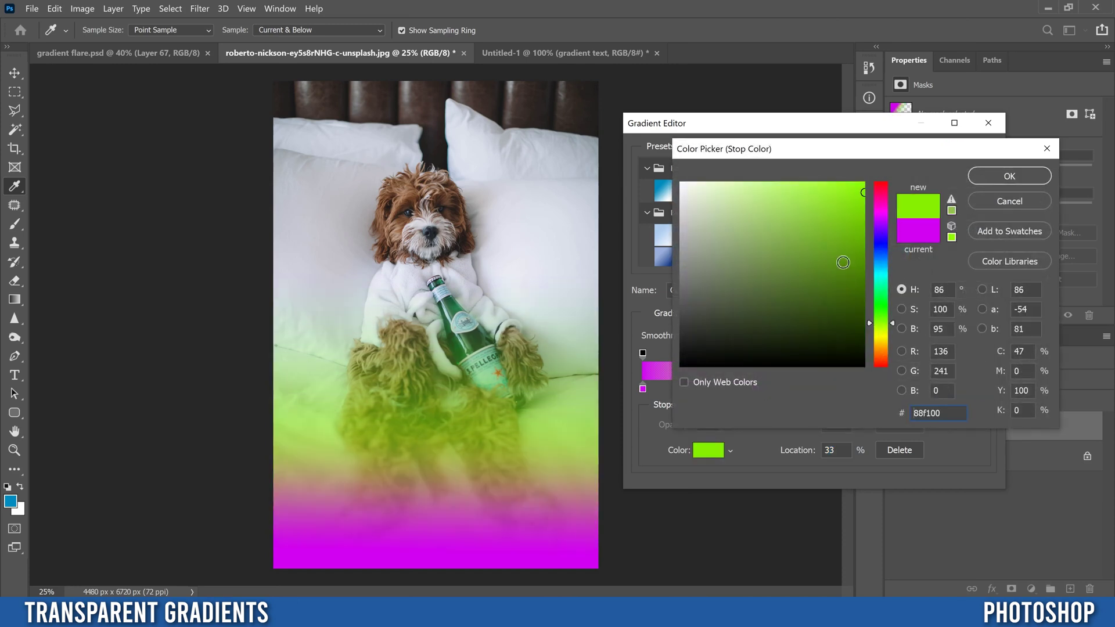
{"action": "left_click", "coordinate": [994, 172]}
Add another colour stop at the 60% location and set its colour to orange, f19300
{"action": "left_click", "coordinate": [849, 389]}
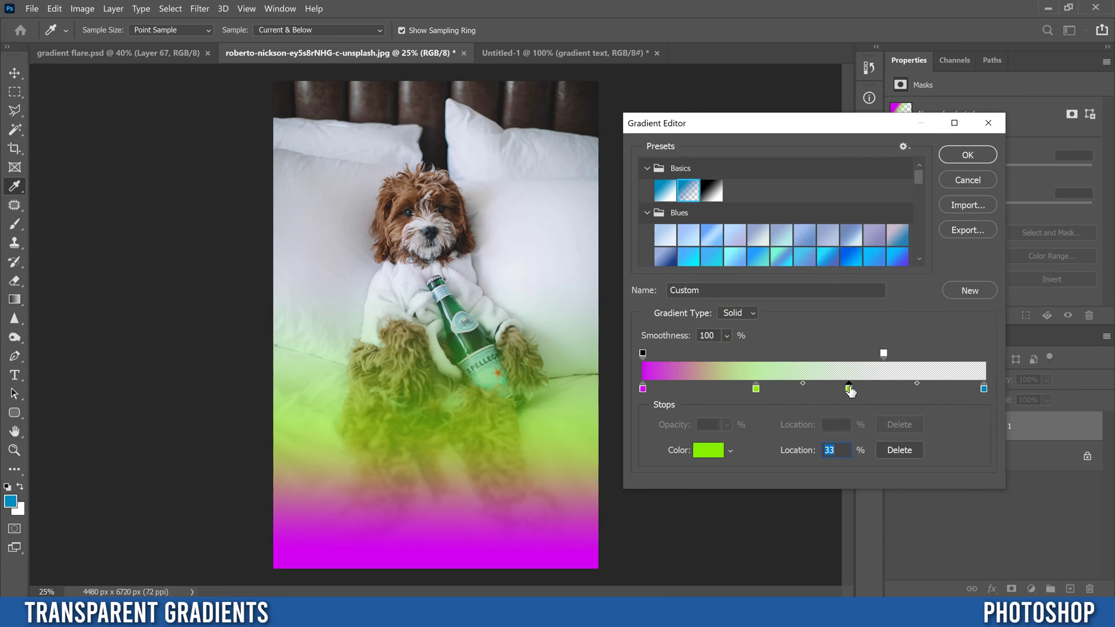
{"action": "left_click", "coordinate": [710, 452]}
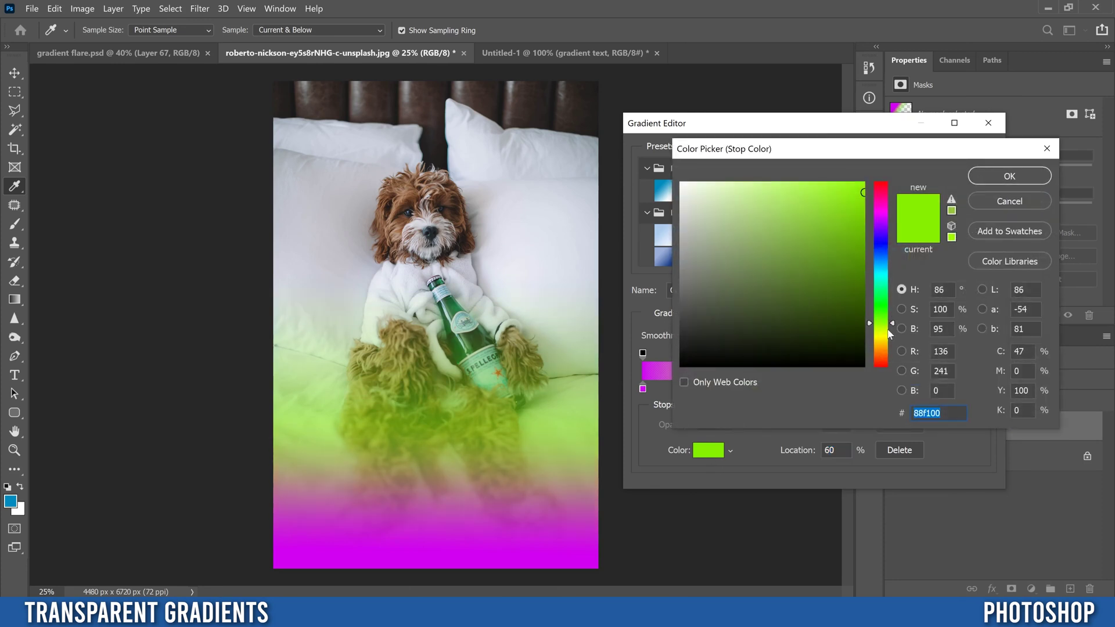
{"action": "left_click_drag", "start_coordinate": [892, 325], "coordinate": [893, 351]}
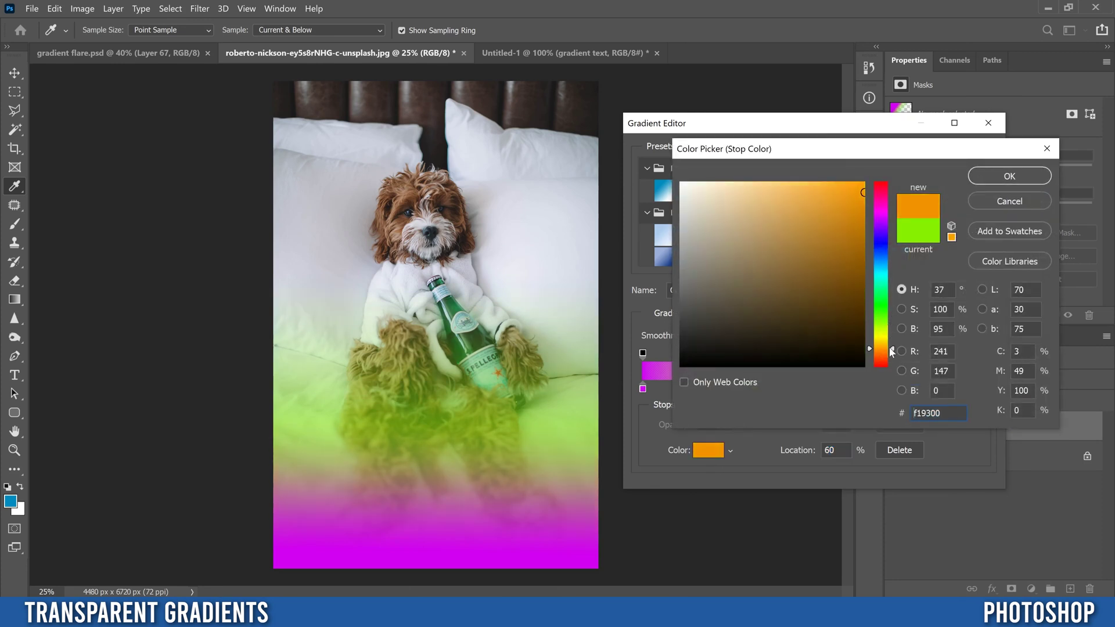
{"action": "left_click", "coordinate": [999, 177]}
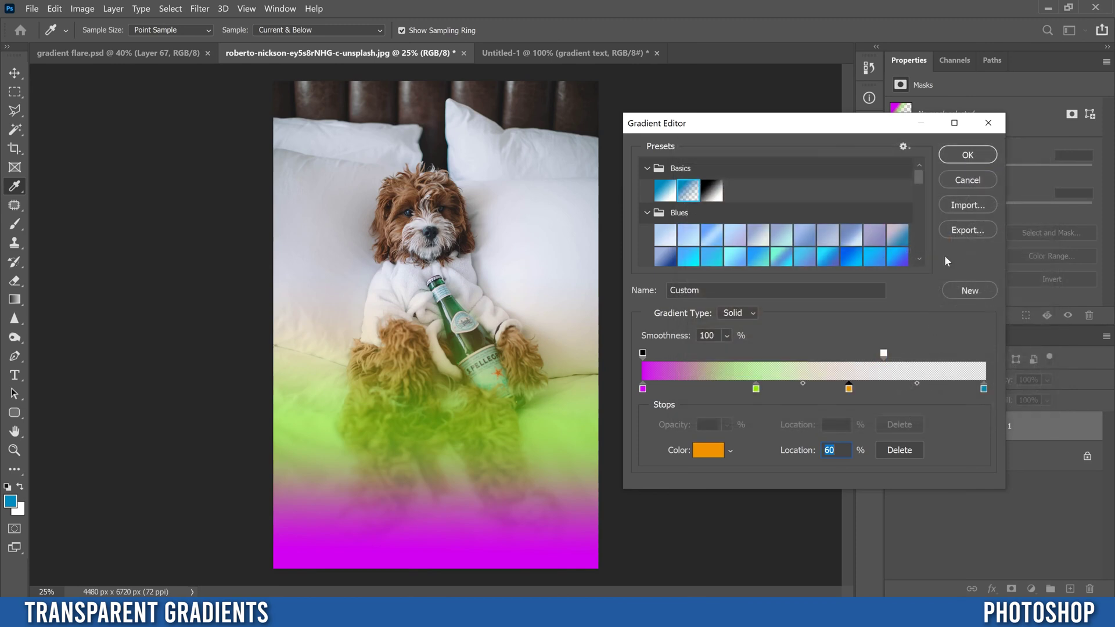
Shift the green colour stop closer to the magenta one and place the orange stop at the 38% location
{"action": "left_click_drag", "start_coordinate": [847, 391], "coordinate": [721, 390]}
{"action": "left_click", "coordinate": [754, 390]}
{"action": "left_click", "coordinate": [800, 389]}
{"action": "left_click_drag", "start_coordinate": [800, 390], "coordinate": [772, 390]}
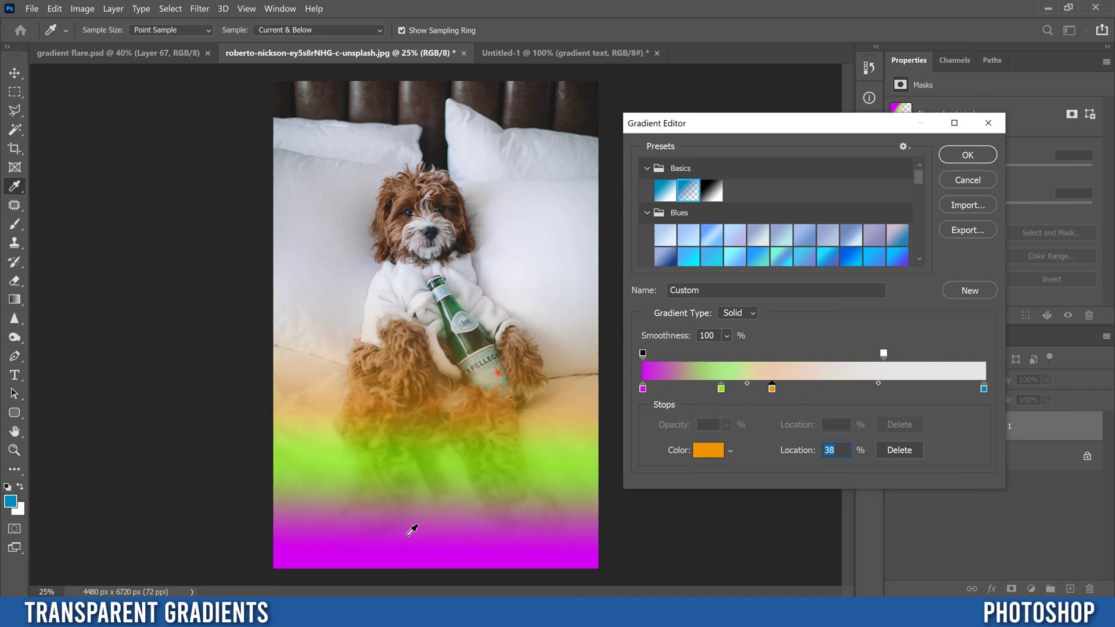
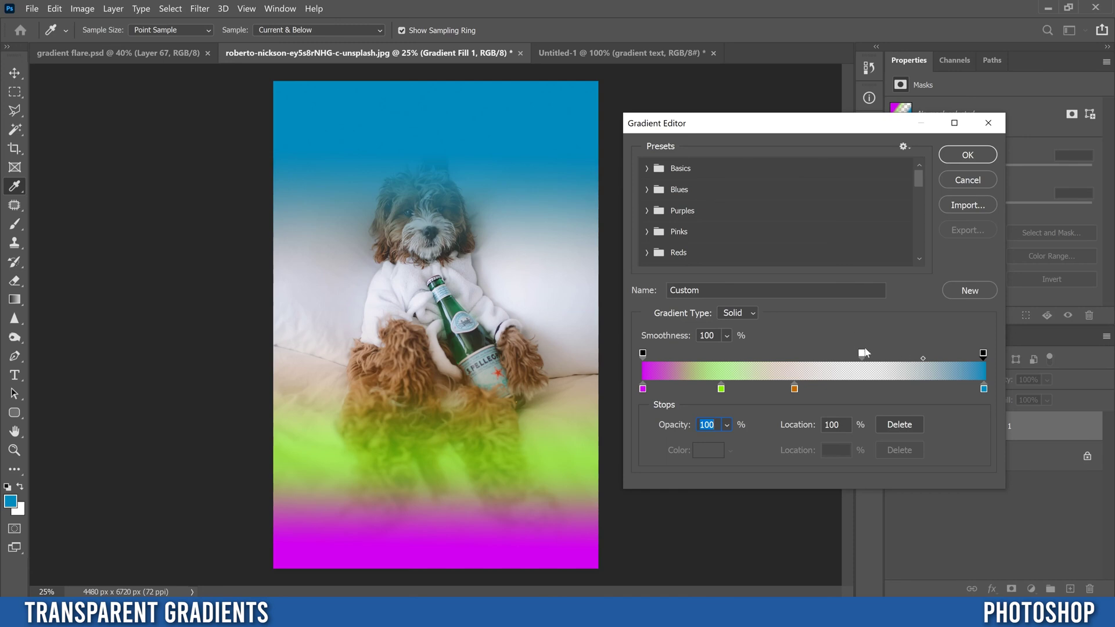
Move the transparent opacity stop to the 84% location and add a second 0% opacity stop at 49%
{"action": "mouse_move", "coordinate": [923, 358]}
{"action": "left_mouse_down"}
{"action": "mouse_move", "coordinate": [863, 355]}
{"action": "mouse_move", "coordinate": [961, 359]}
{"action": "mouse_move", "coordinate": [933, 356]}
{"action": "left_mouse_up"}
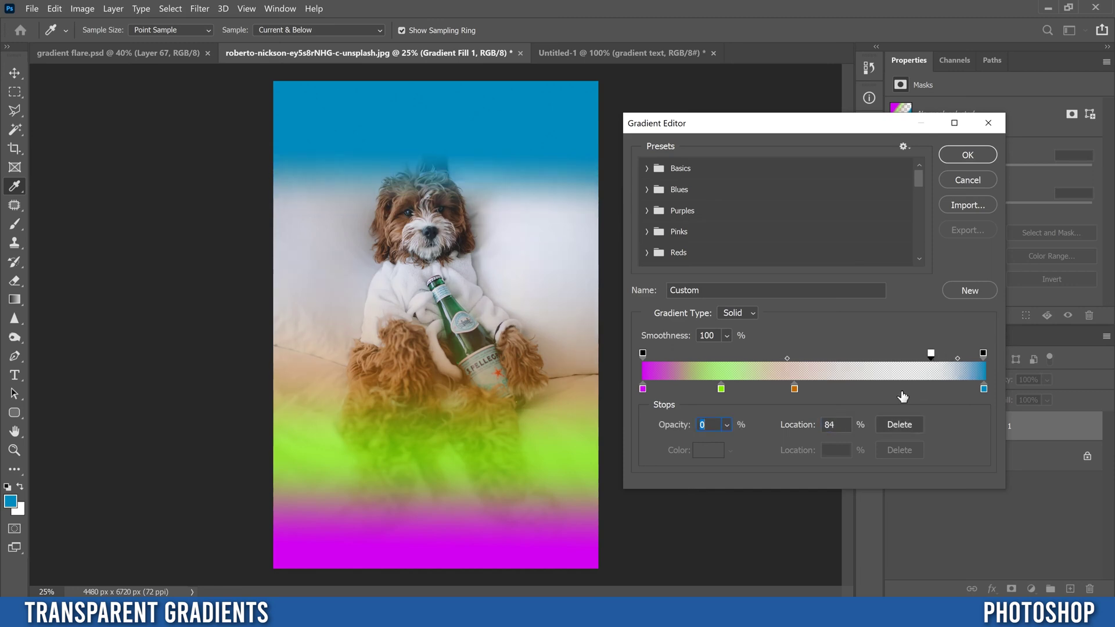
{"action": "left_click", "coordinate": [817, 354]}
{"action": "left_click_drag", "start_coordinate": [815, 356], "coordinate": [808, 356]}
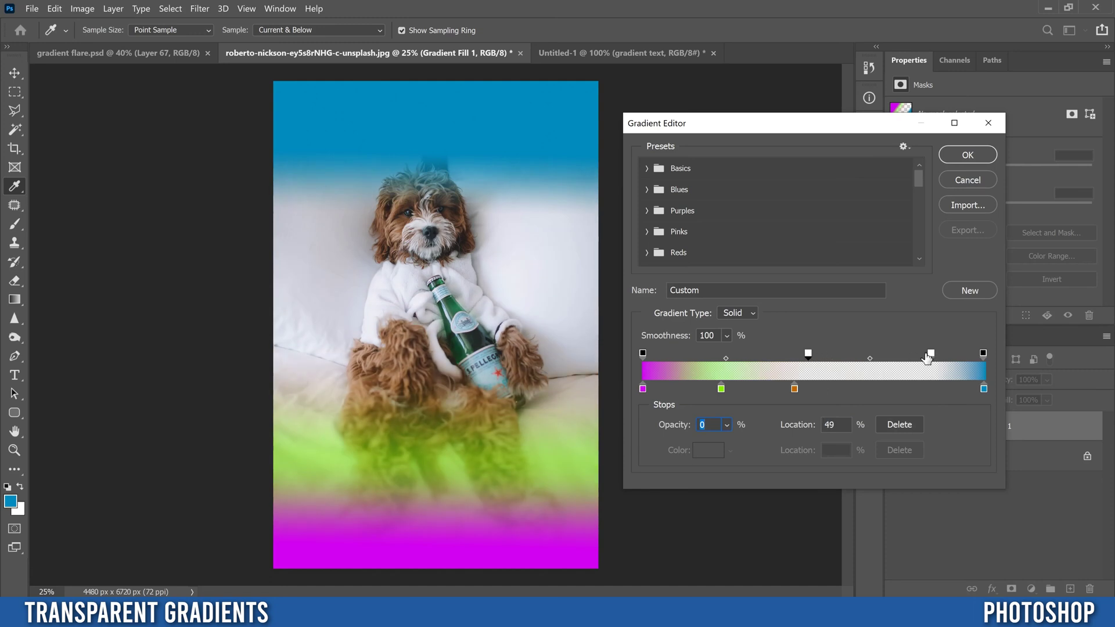
Set the midpoint between the two transparent stops to 55%, remove the orange colour stop and accept the gradient
{"action": "left_click_drag", "start_coordinate": [869, 358], "coordinate": [876, 358]}
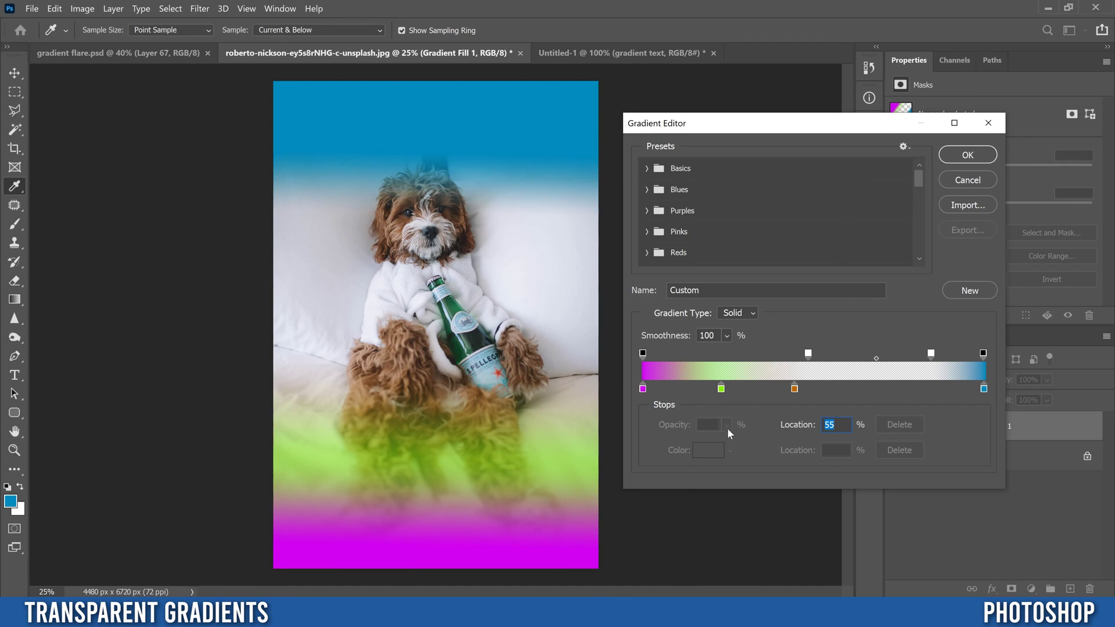
{"action": "left_click_drag", "start_coordinate": [793, 389], "coordinate": [789, 428]}
{"action": "left_click", "coordinate": [968, 155]}
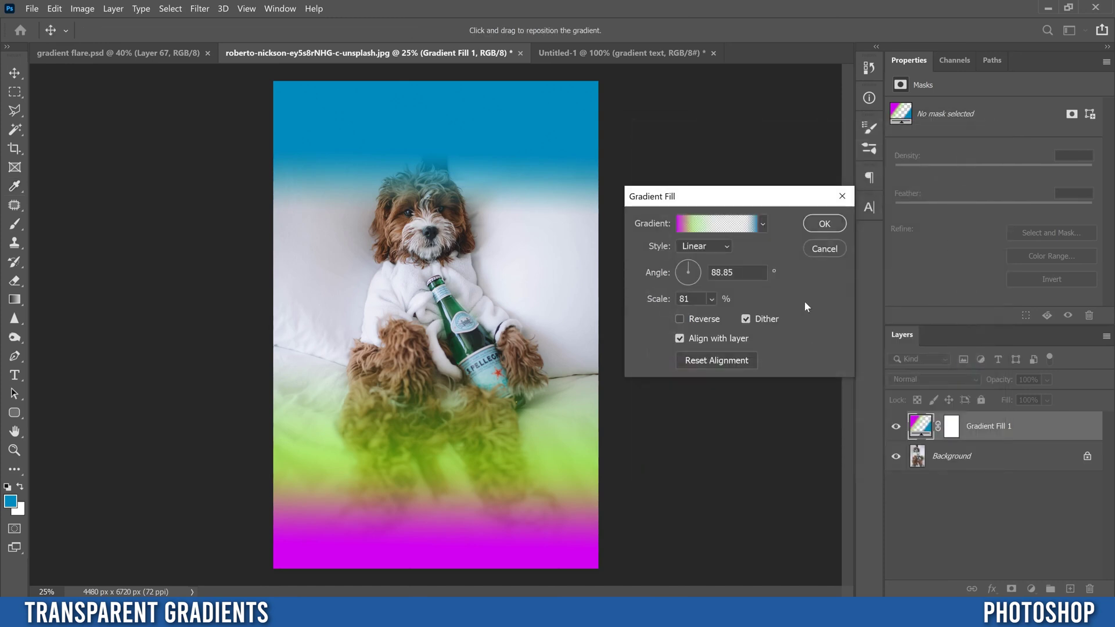
Move the gradient up over the photo, set its scale to 99% and apply the gradient fill
{"action": "mouse_move", "coordinate": [463, 328]}
{"action": "left_mouse_down"}
{"action": "mouse_move", "coordinate": [464, 283]}
{"action": "mouse_move", "coordinate": [462, 306]}
{"action": "left_mouse_up"}
{"action": "left_click_drag", "start_coordinate": [645, 298], "coordinate": [668, 300]}
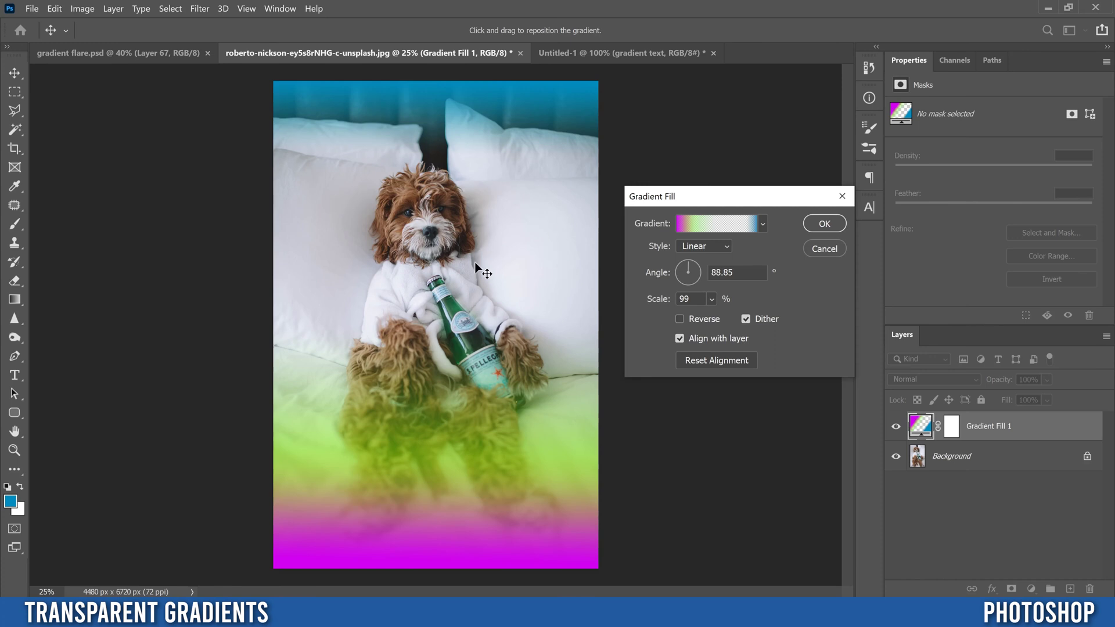
{"action": "left_click", "coordinate": [825, 225]}
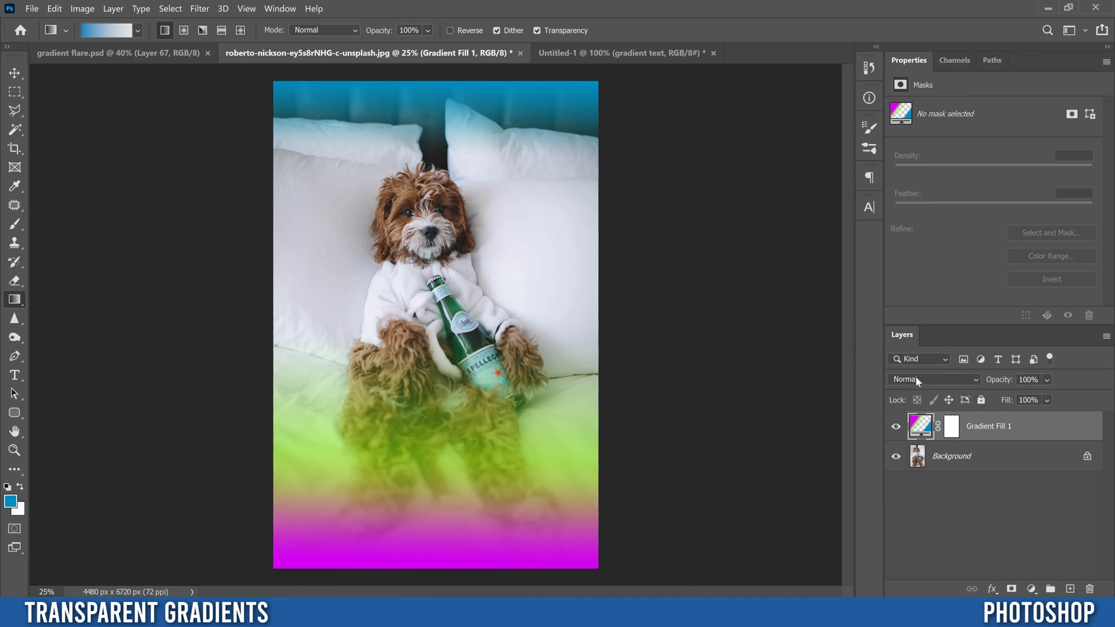
Set the Gradient Fill 1 layer's blend mode to Vivid Light and slightly lower its opacity
{"action": "left_click", "coordinate": [934, 381]}
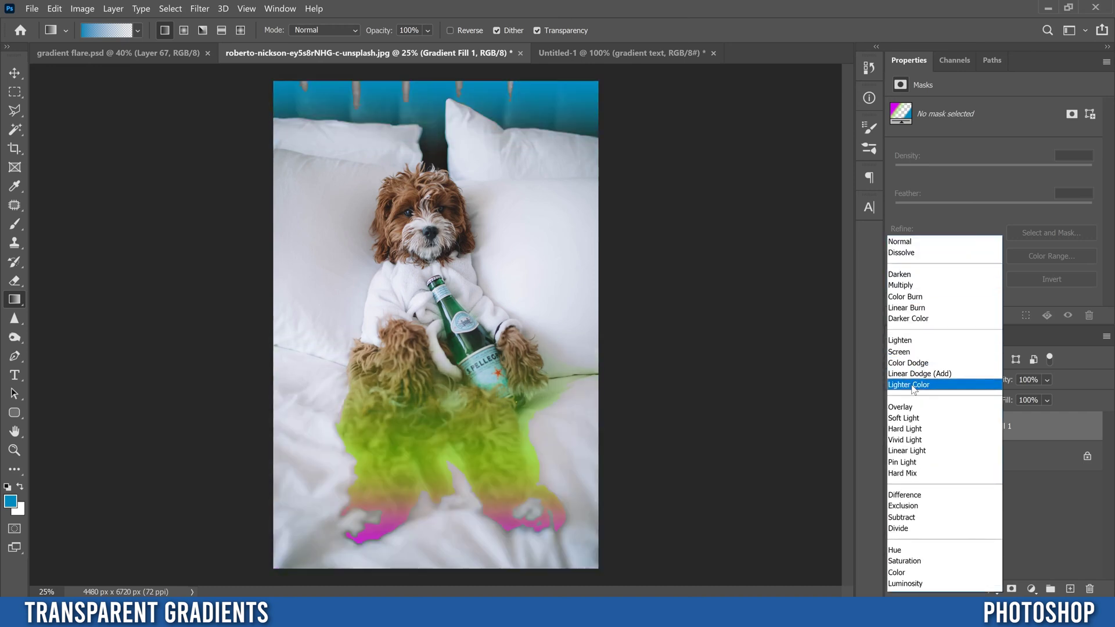
{"action": "left_click", "coordinate": [911, 442]}
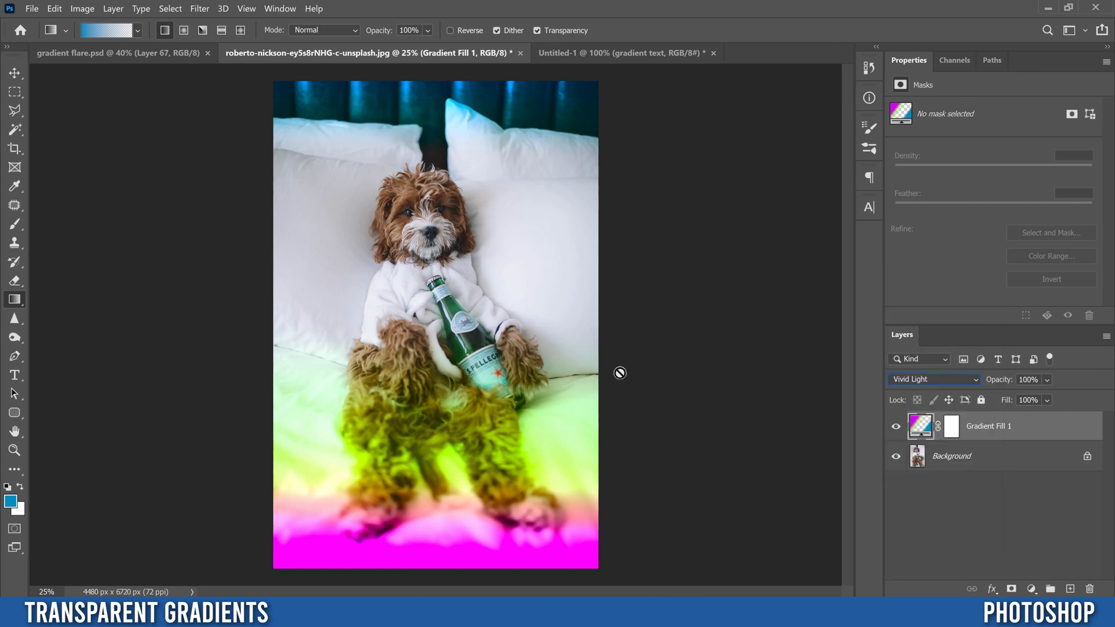
{"action": "left_click", "coordinate": [1048, 382]}
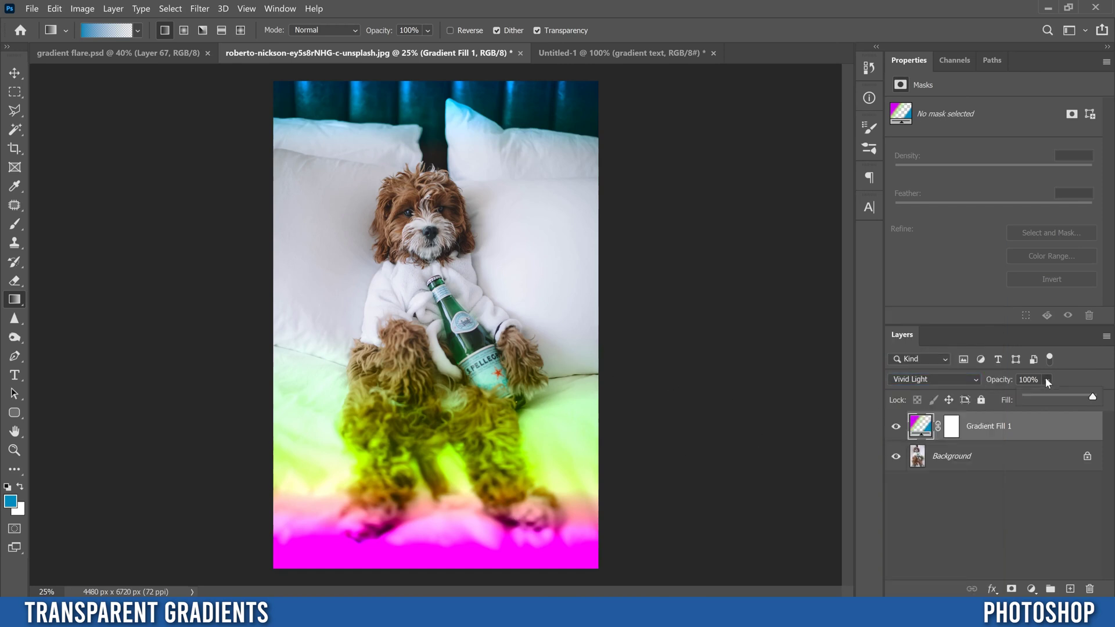
{"action": "left_click_drag", "start_coordinate": [1093, 401], "coordinate": [1080, 399]}
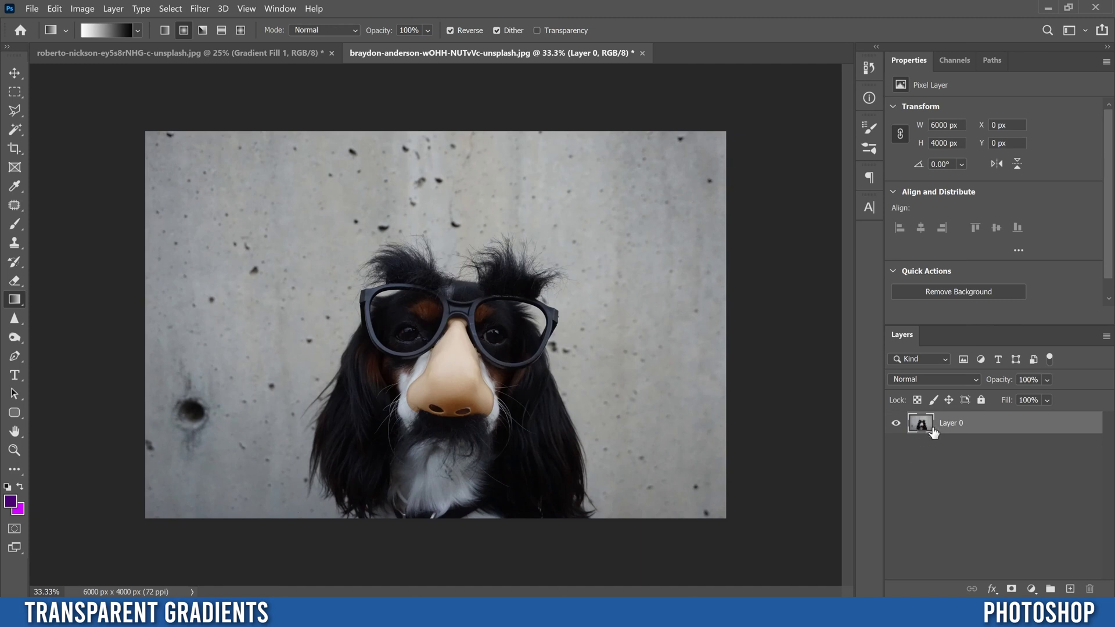
Add a layer mask to Layer 0 and choose the Black, White gradient from the Basics presets
{"action": "left_click", "coordinate": [1012, 590]}
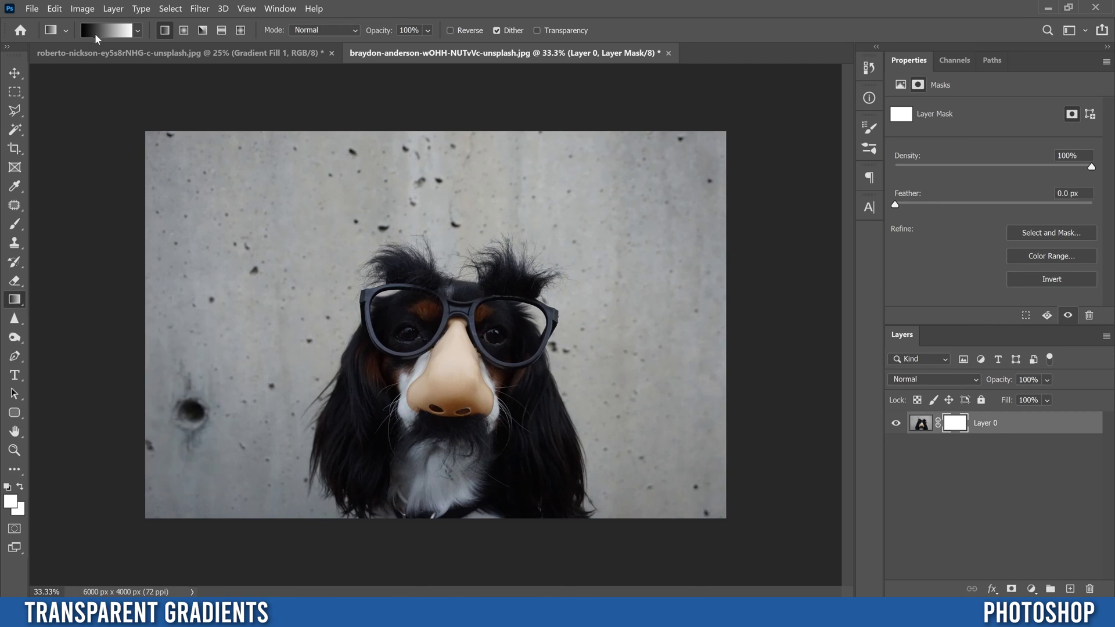
{"action": "left_click", "coordinate": [108, 30]}
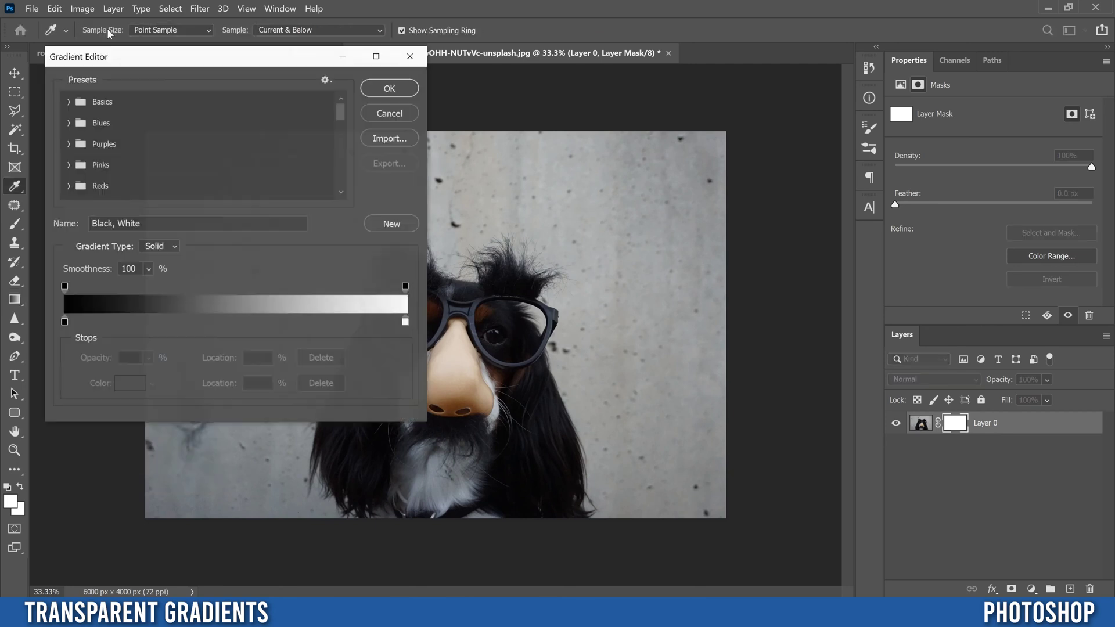
{"action": "left_click", "coordinate": [67, 101]}
{"action": "left_click", "coordinate": [134, 125]}
{"action": "left_click", "coordinate": [388, 88]}
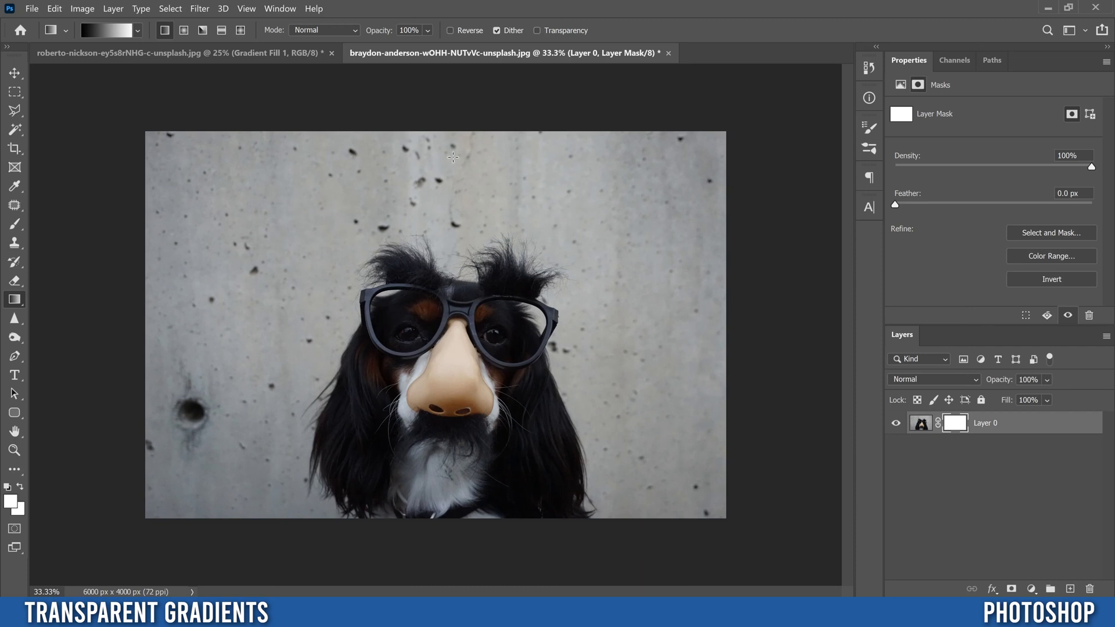
Try horizontal linear gradients of different lengths on the layer mask, fading the photo out from its right side
{"action": "left_click_drag", "start_coordinate": [711, 344], "coordinate": [456, 349]}
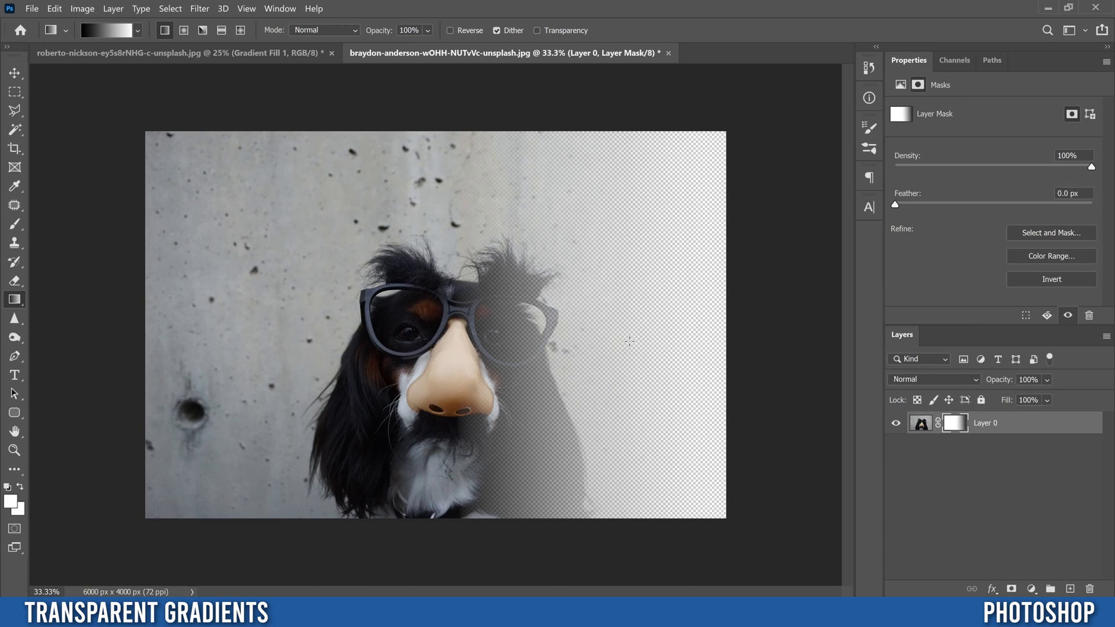
{"action": "left_click_drag", "start_coordinate": [605, 341], "coordinate": [514, 343]}
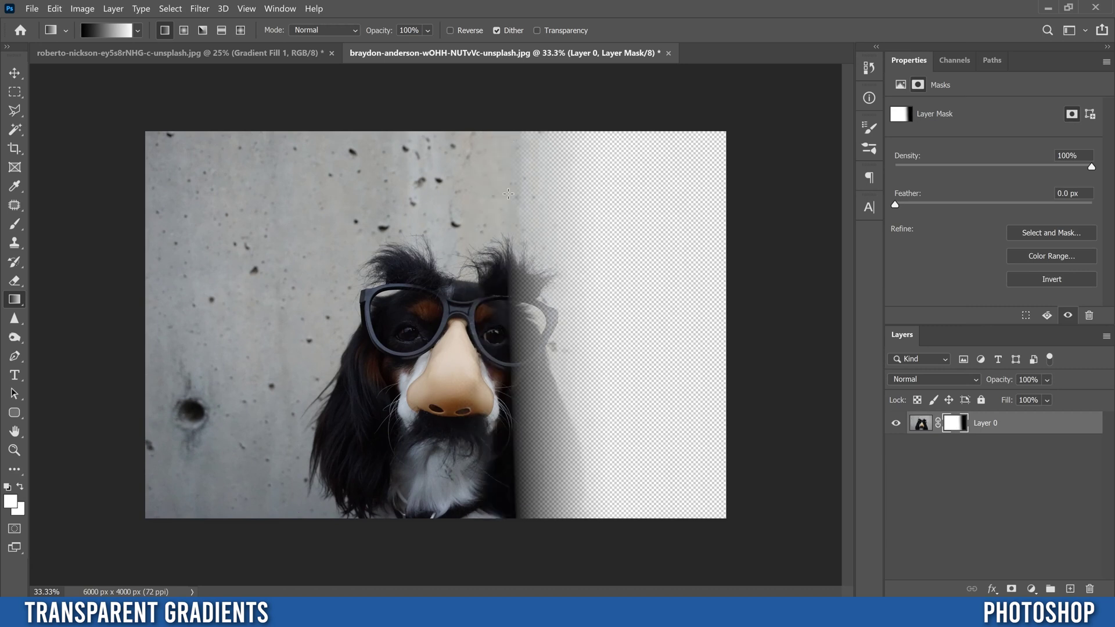
{"action": "left_click_drag", "start_coordinate": [741, 350], "coordinate": [273, 343]}
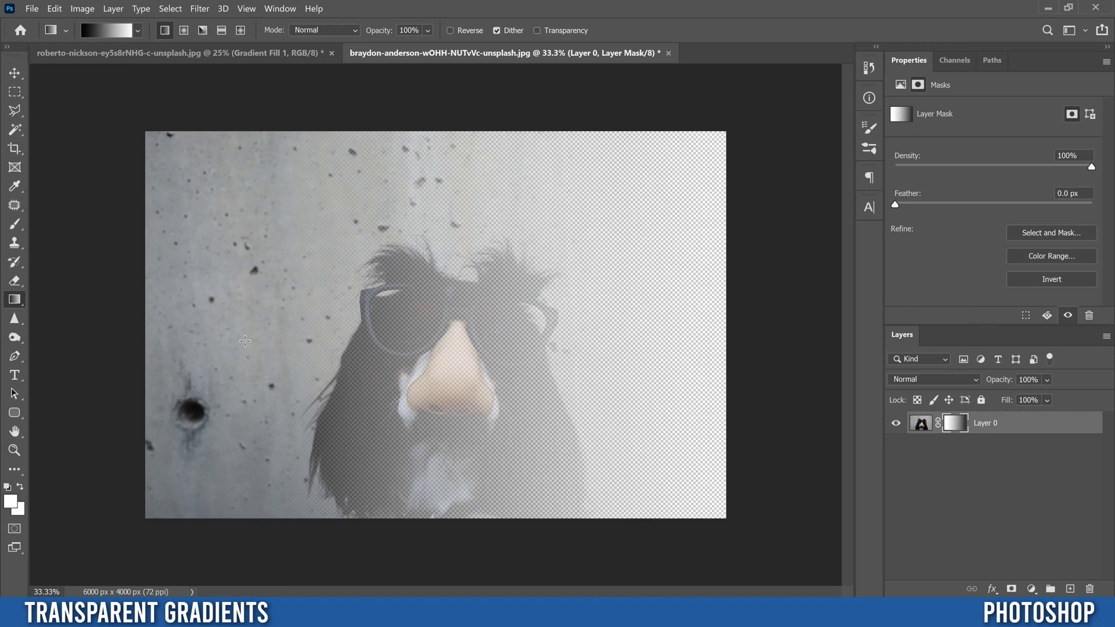
{"action": "left_click_drag", "start_coordinate": [576, 326], "coordinate": [475, 328]}
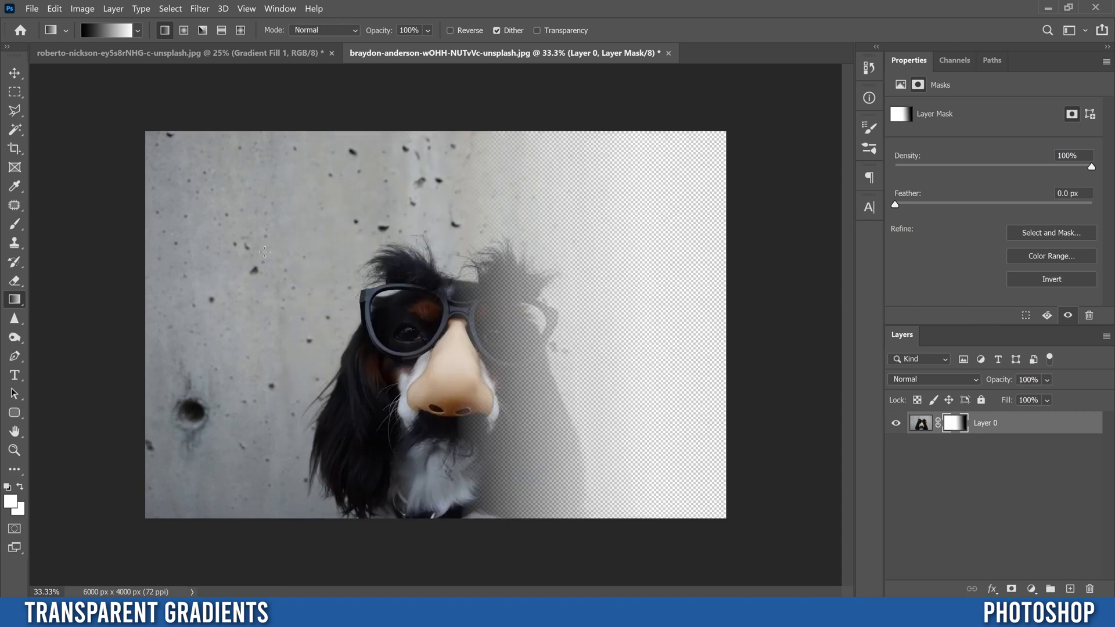
Move the masked photo about 1690 px to the left and redraw the mask gradient, running from right of the dog to its nose
{"action": "left_click", "coordinate": [15, 73]}
{"action": "left_click_drag", "start_coordinate": [372, 325], "coordinate": [232, 344]}
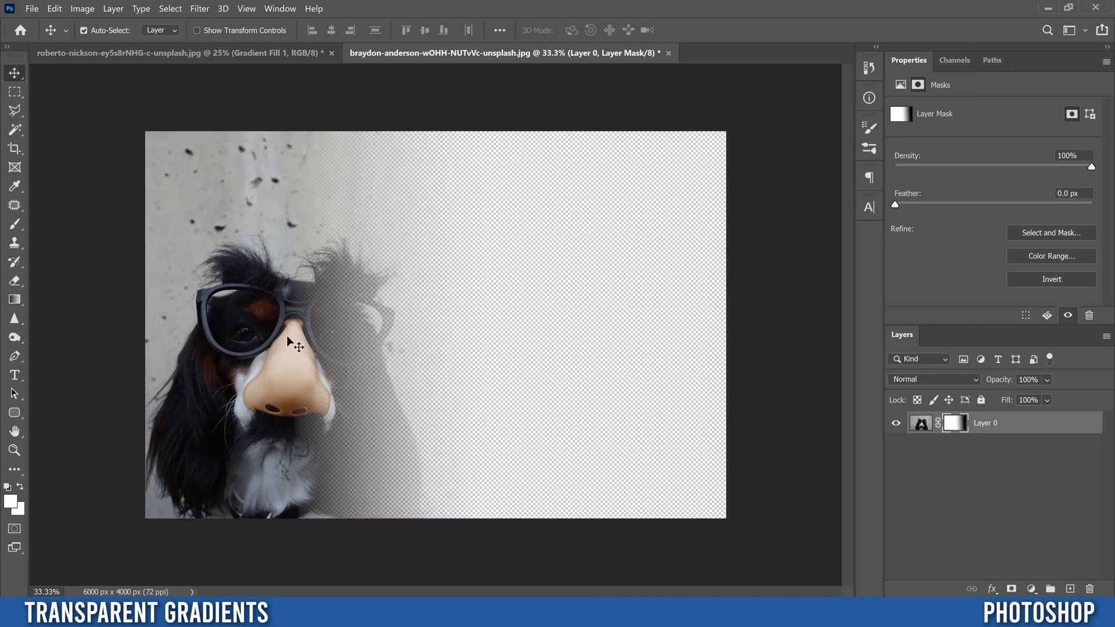
{"action": "left_click", "coordinate": [15, 299]}
{"action": "left_click_drag", "start_coordinate": [656, 338], "coordinate": [370, 335]}
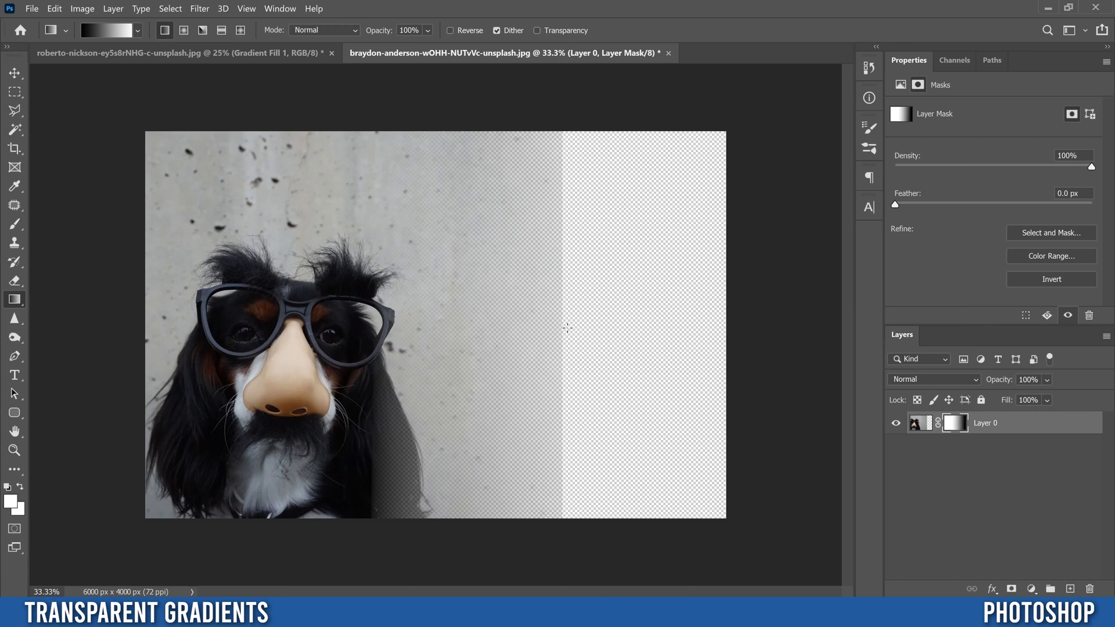
{"action": "left_click_drag", "start_coordinate": [568, 328], "coordinate": [308, 327]}
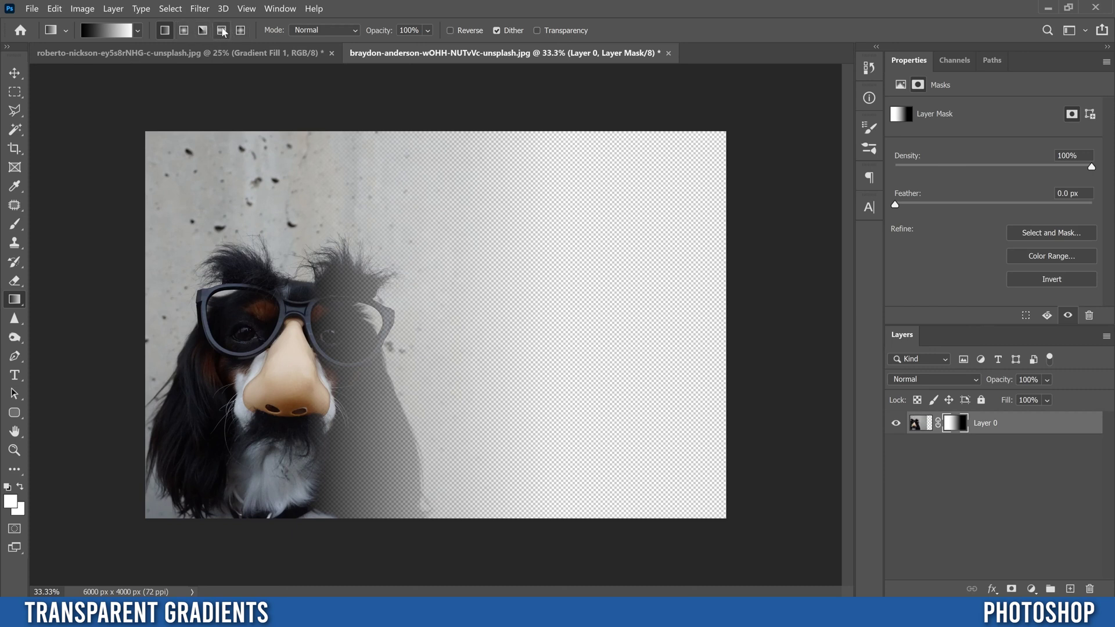
Set the black-to-white gradient's colour midpoint to 76% and redraw the mask gradient leftward to the dog's nose
{"action": "left_click", "coordinate": [106, 31]}
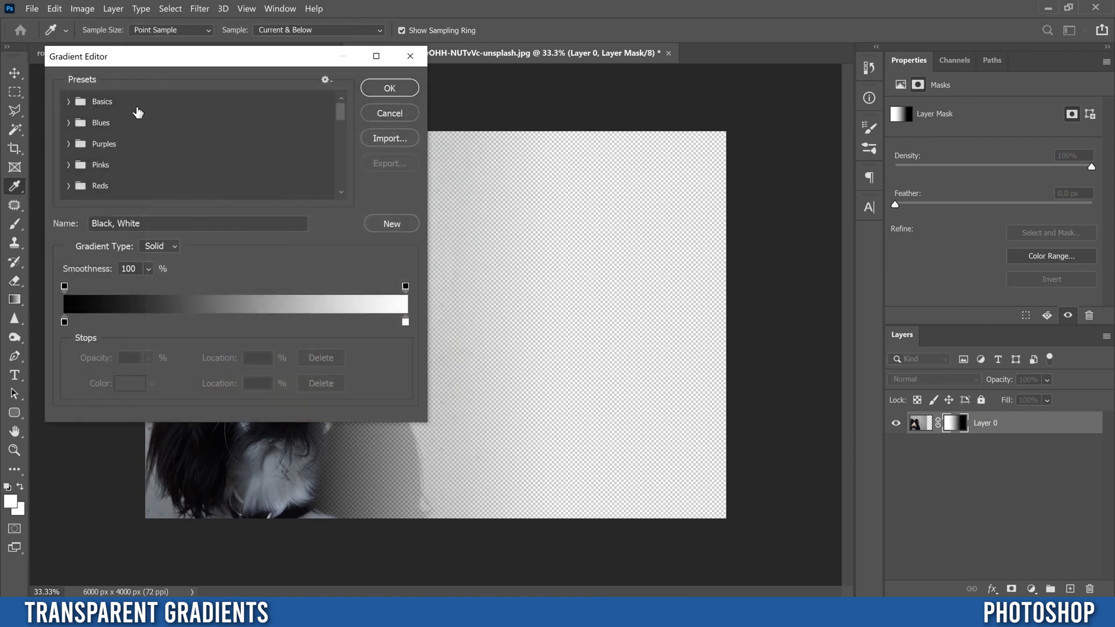
{"action": "left_click", "coordinate": [65, 322]}
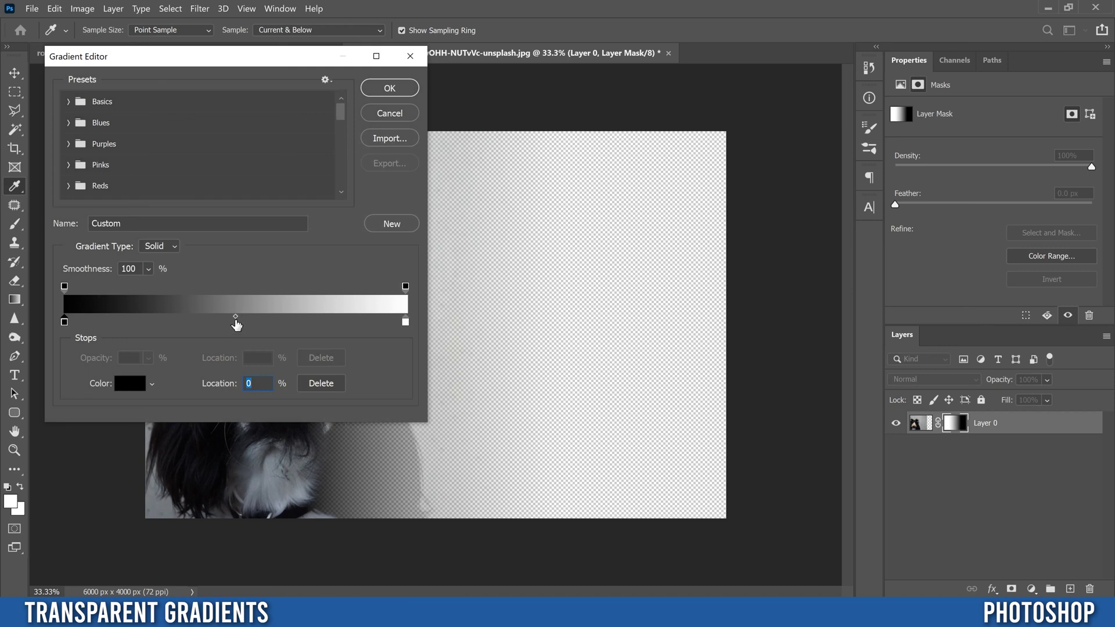
{"action": "left_click_drag", "start_coordinate": [235, 316], "coordinate": [327, 315]}
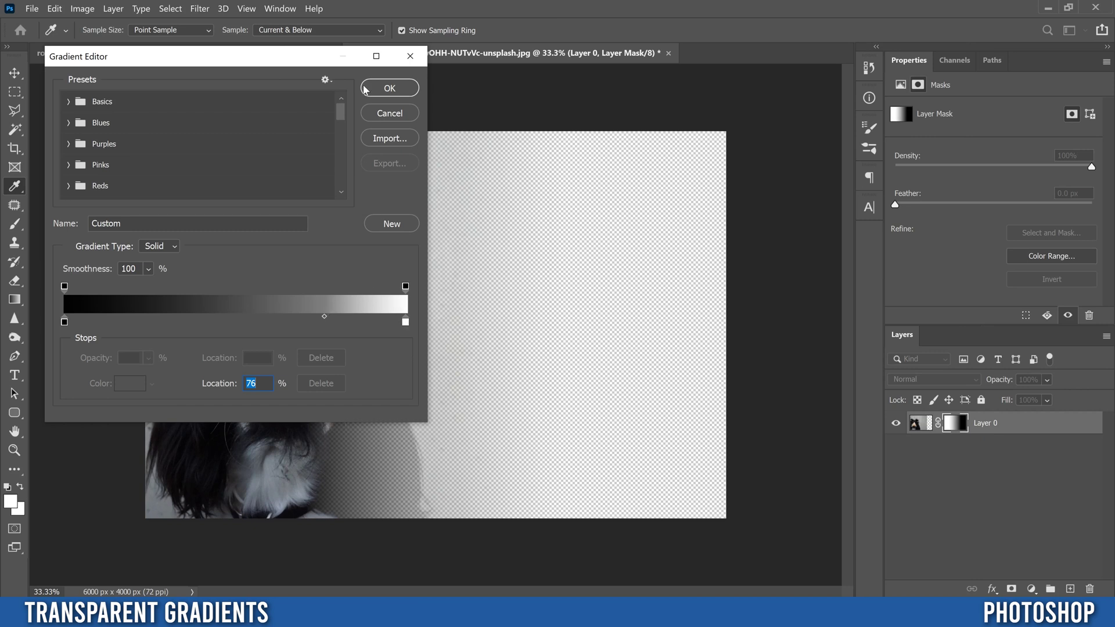
{"action": "left_click", "coordinate": [389, 88]}
{"action": "left_click_drag", "start_coordinate": [514, 343], "coordinate": [295, 342]}
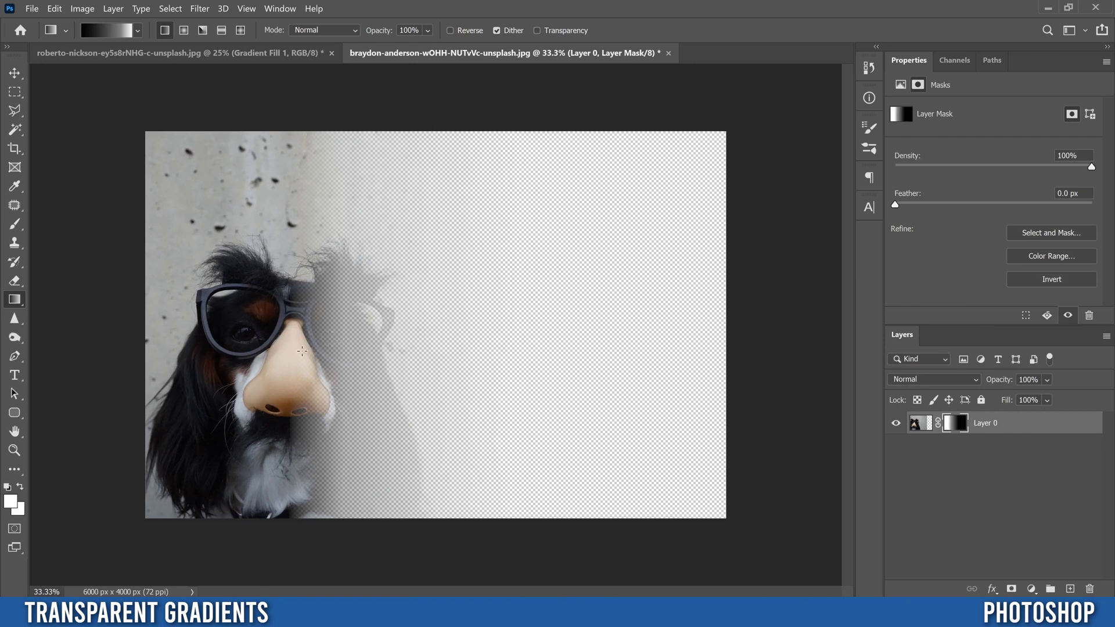
Shift the gradient's colour midpoint close to the black stop and redraw the mask gradient leftward to the dog's nose
{"action": "left_click", "coordinate": [109, 30]}
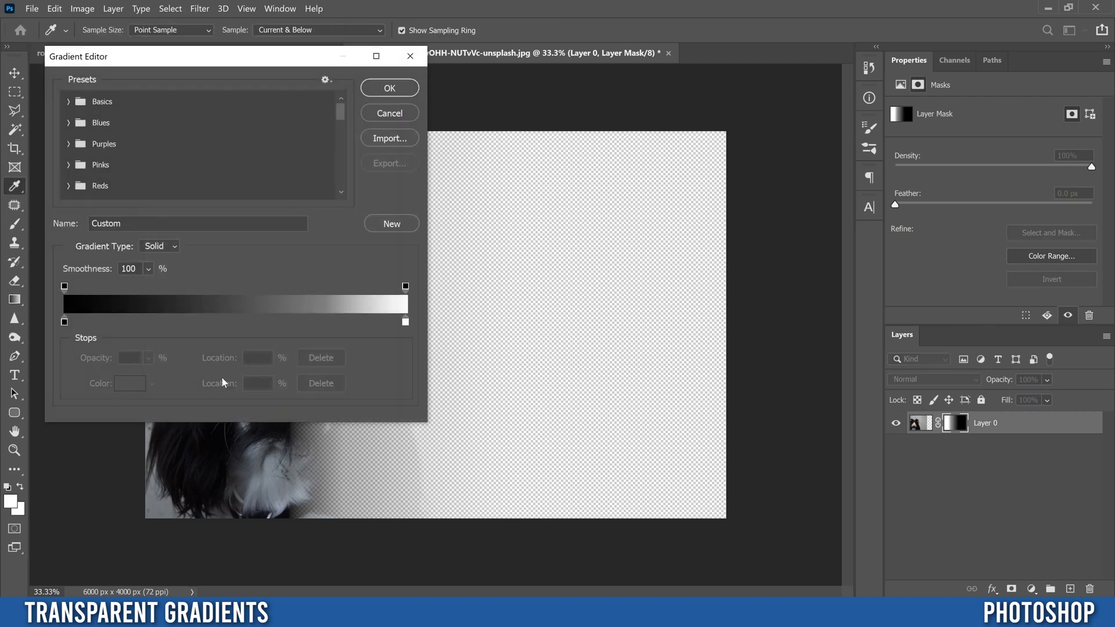
{"action": "left_click", "coordinate": [64, 321]}
{"action": "left_click_drag", "start_coordinate": [325, 317], "coordinate": [141, 316]}
{"action": "key", "text": "Return"}
{"action": "left_click_drag", "start_coordinate": [478, 351], "coordinate": [293, 349]}
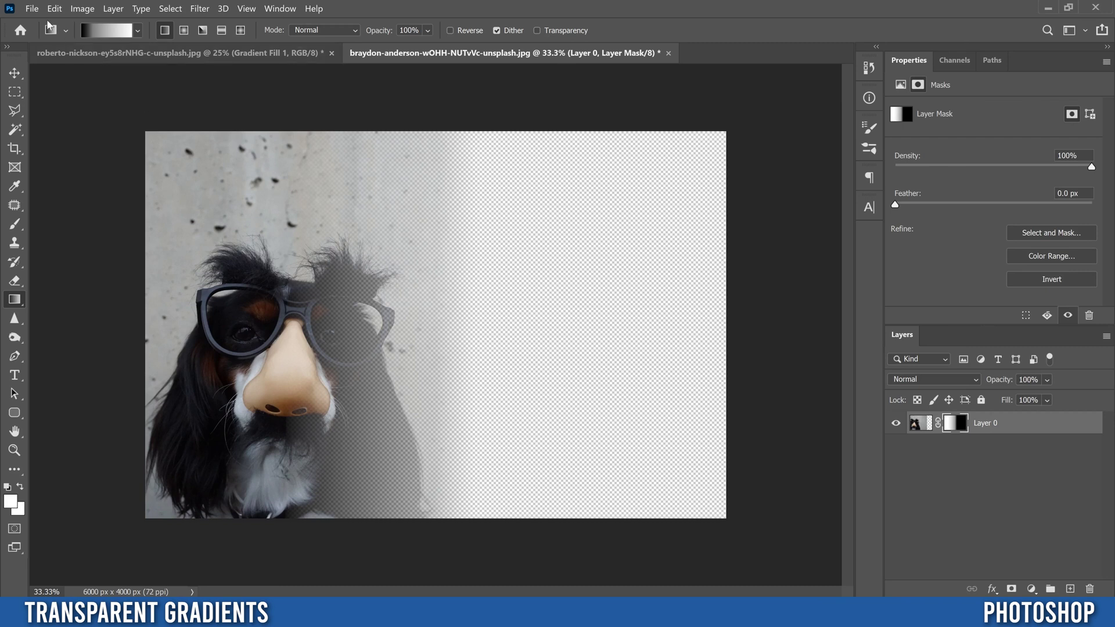
Export the faded image as a 6000 x 4000 px PNG with transparency at 100% scale
{"action": "left_click", "coordinate": [28, 7]}
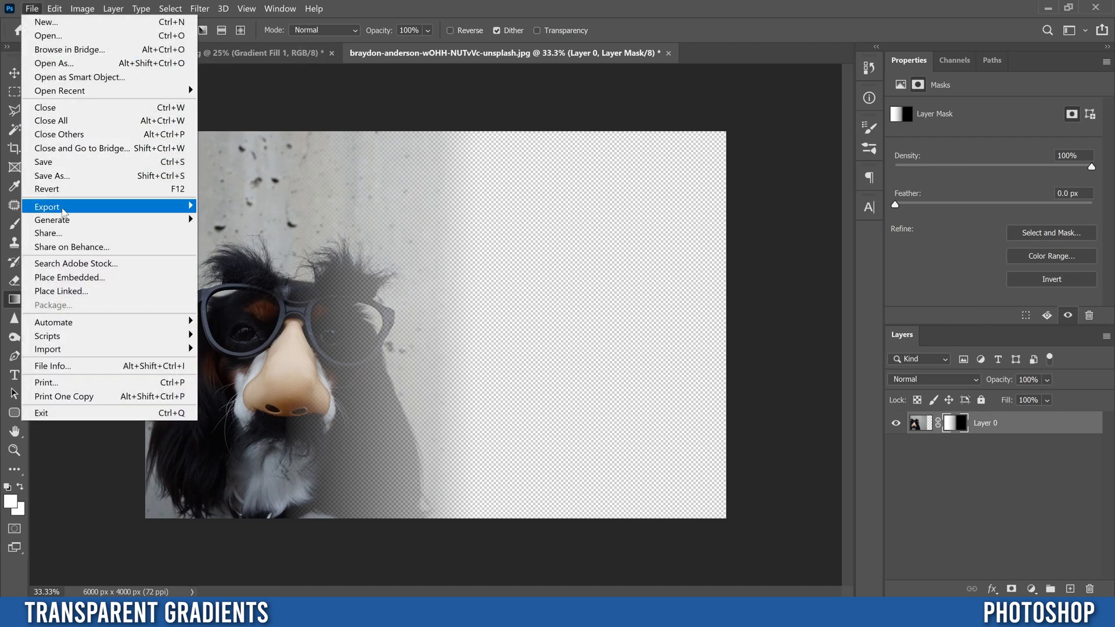
{"action": "mouse_move", "coordinate": [64, 210]}
{"action": "left_click", "coordinate": [241, 220]}
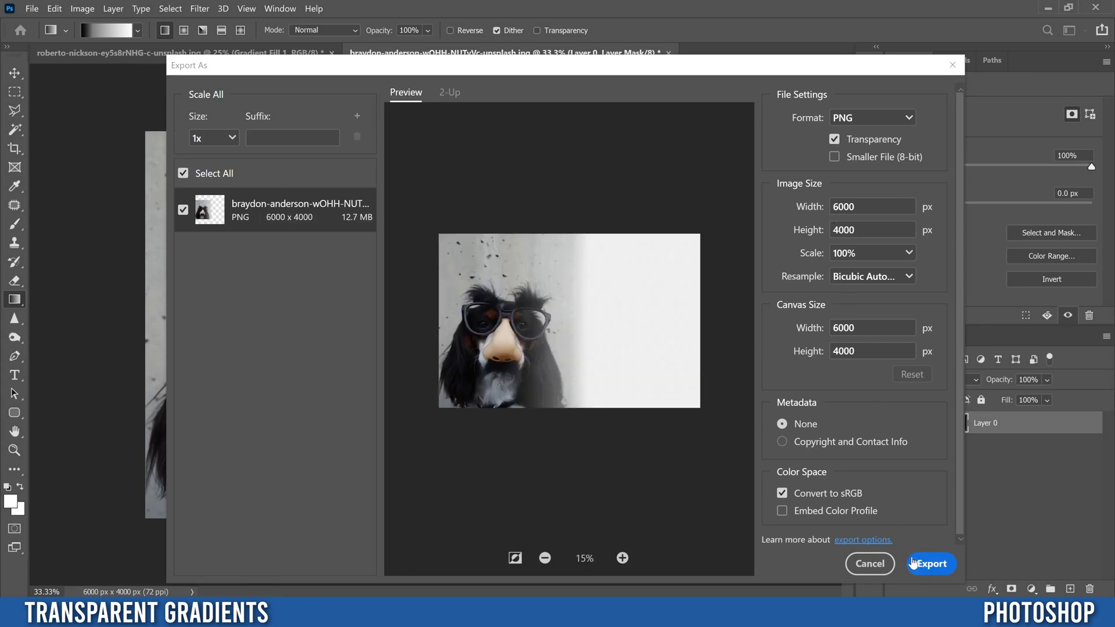
{"action": "left_click", "coordinate": [927, 572]}
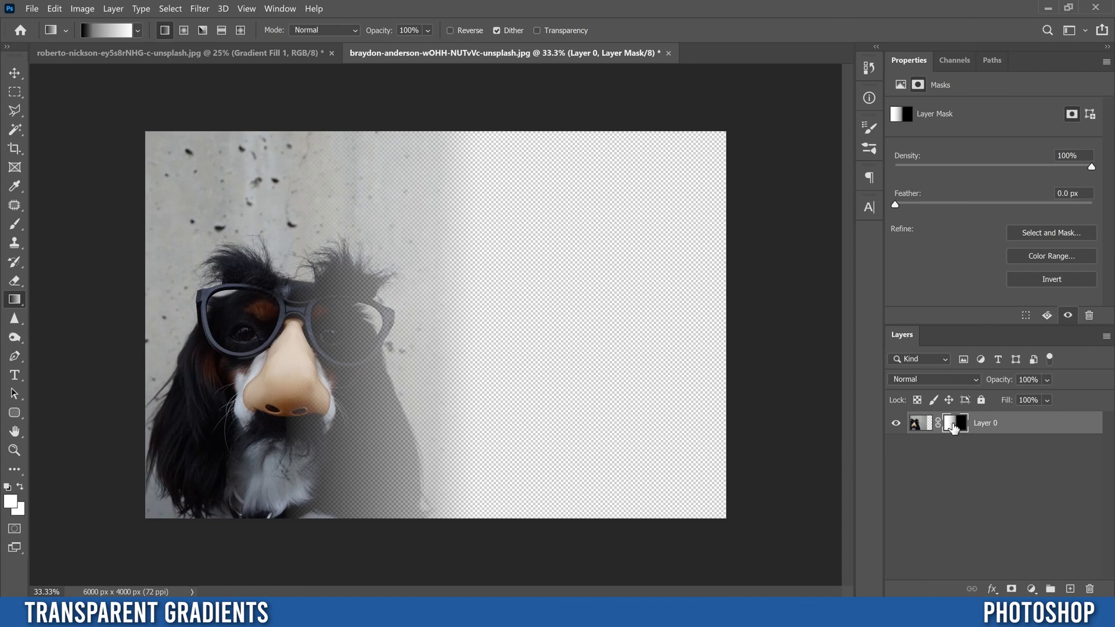
Delete Layer 0's layer mask and move the photo back to X 0 px so that it fills the canvas
{"action": "right_click", "coordinate": [956, 423]}
{"action": "left_click", "coordinate": [1000, 453]}
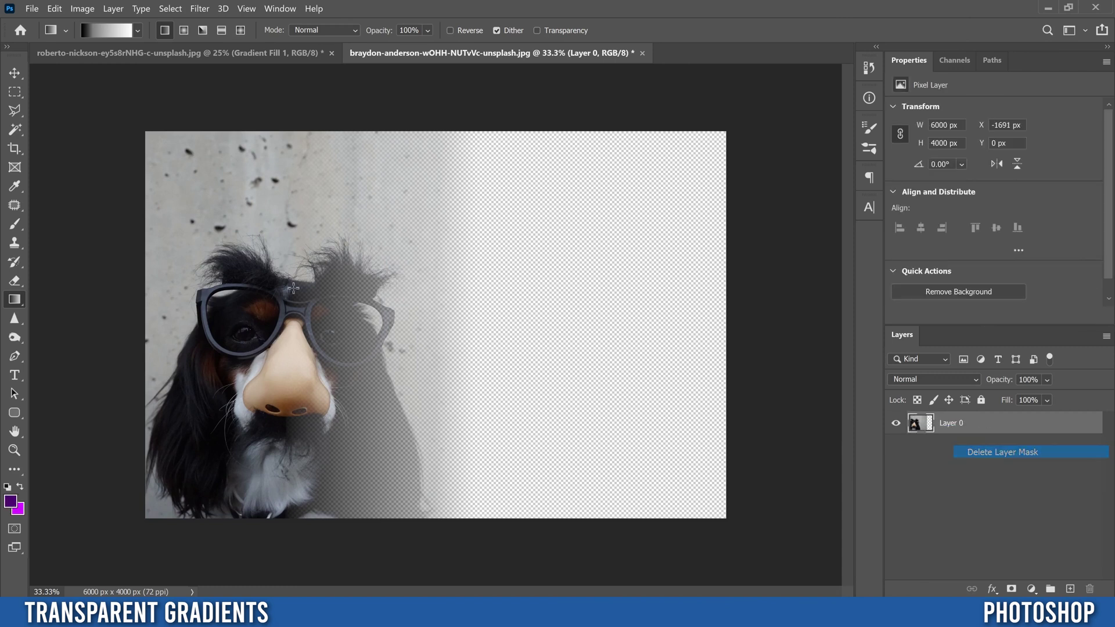
{"action": "left_click", "coordinate": [12, 71]}
{"action": "left_click_drag", "start_coordinate": [227, 244], "coordinate": [392, 240]}
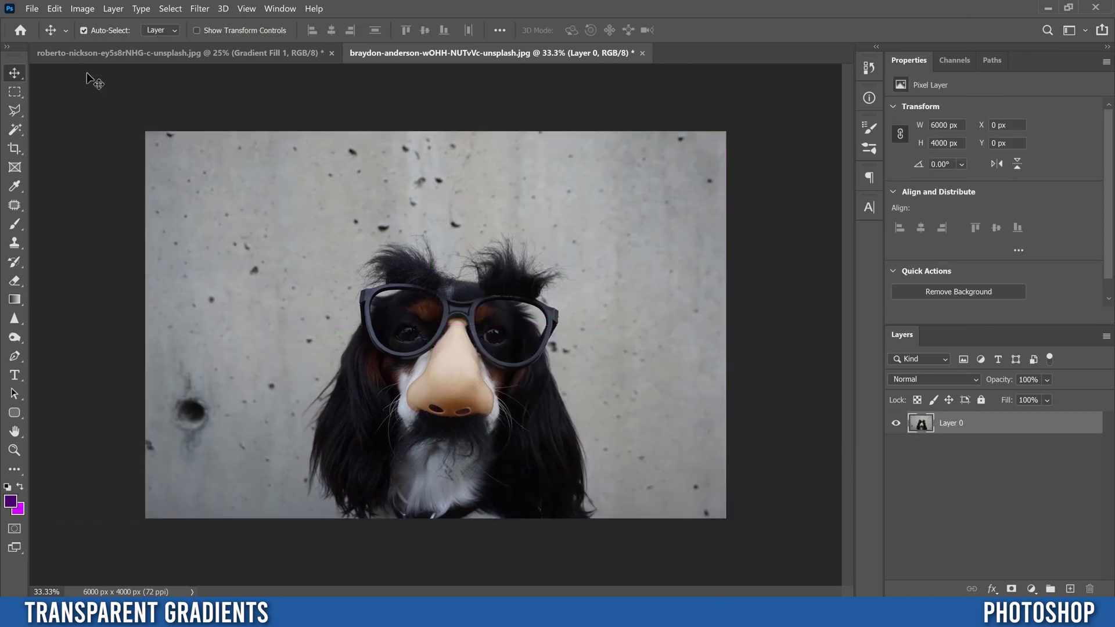
Place the exported "transparent" image as an embedded layer and move Layer 0 about 990 px to the right beneath it
{"action": "left_click", "coordinate": [32, 8]}
{"action": "left_click", "coordinate": [58, 273]}
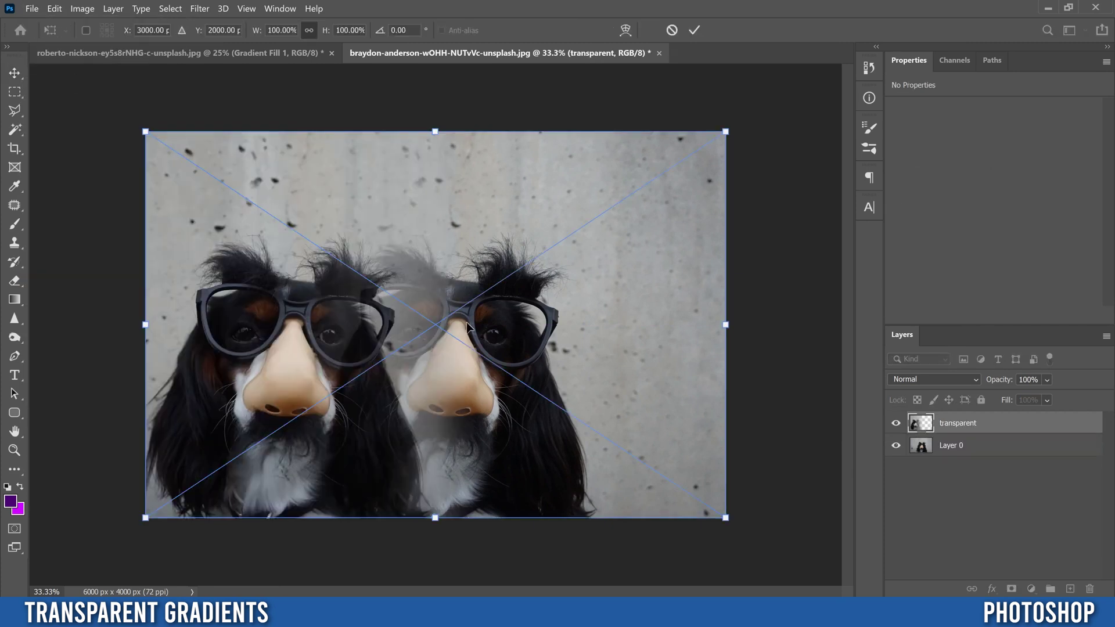
{"action": "key", "text": "Return"}
{"action": "left_click", "coordinate": [602, 406]}
{"action": "left_click_drag", "start_coordinate": [602, 406], "coordinate": [638, 394]}
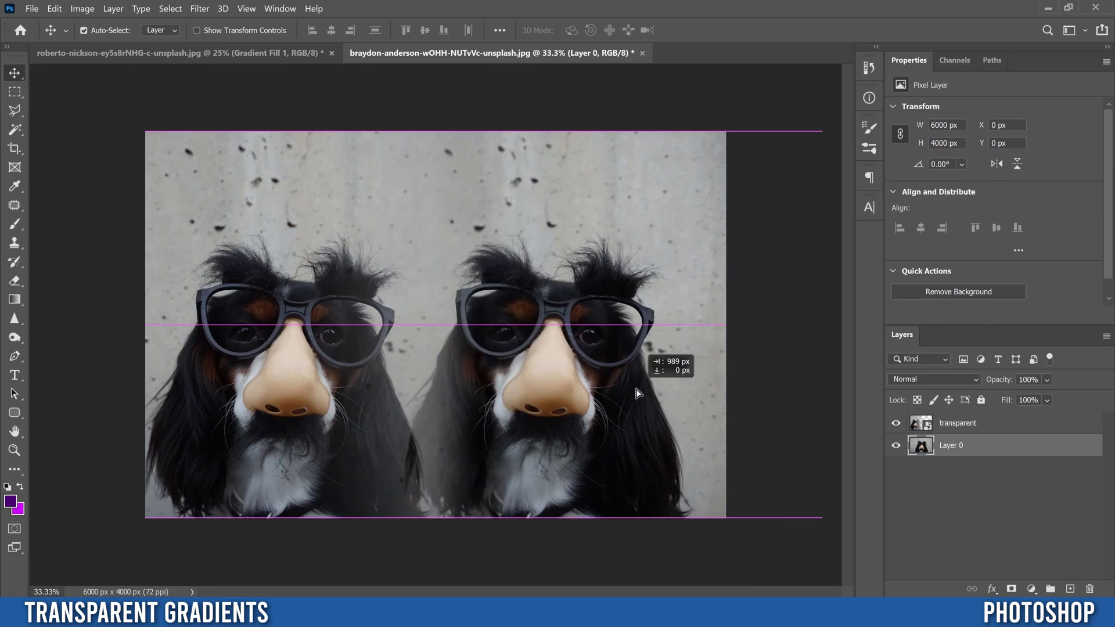